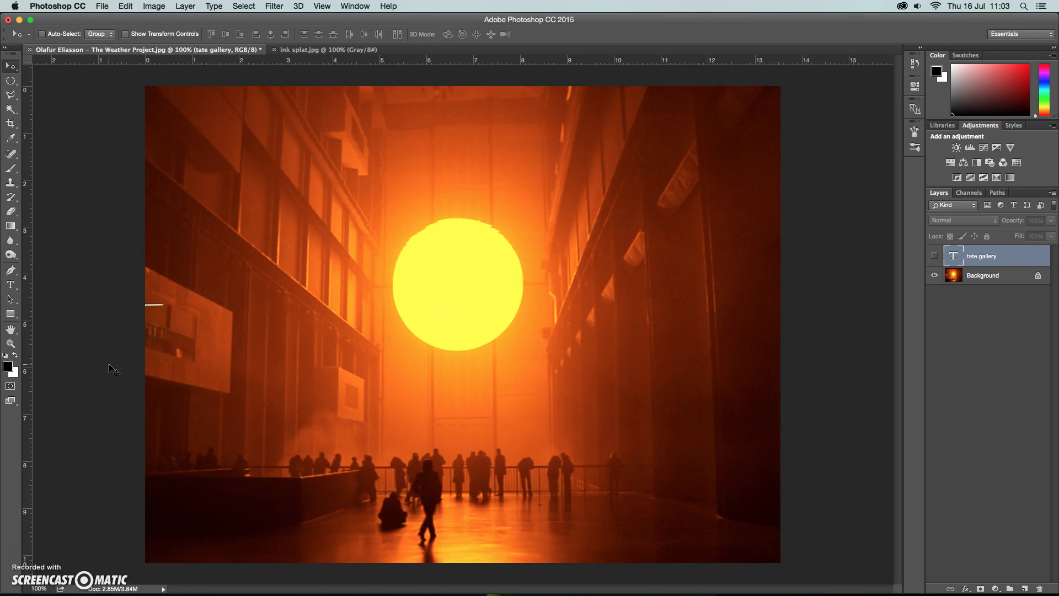
Step: Unlock the background photo as Layer 0 and add a new layer beneath it
{"action": "left_click", "coordinate": [96, 347]}
{"action": "left_click", "coordinate": [177, 324]}
{"action": "left_click", "coordinate": [1038, 277]}
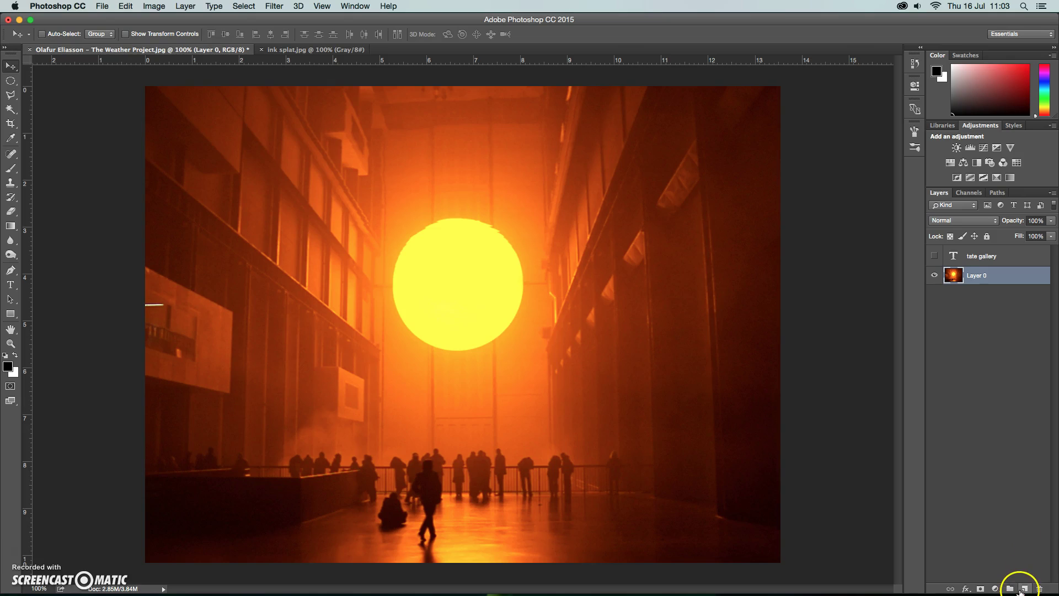
{"action": "left_click", "coordinate": [1025, 590]}
{"action": "left_click_drag", "start_coordinate": [1004, 276], "coordinate": [1002, 300]}
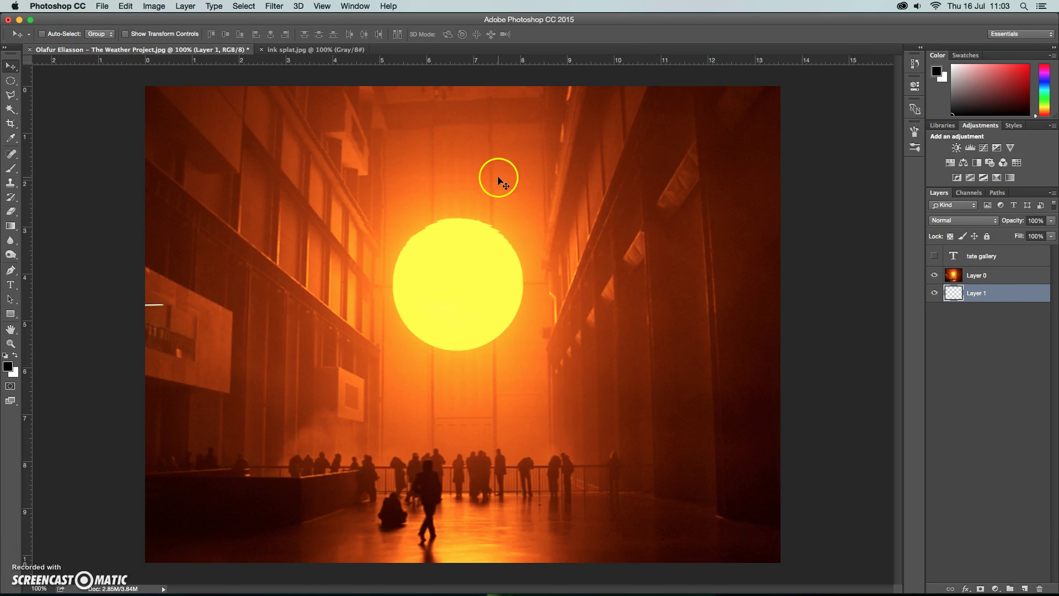
Step: Fill the new layer with black, then show and select the TATE GALLERY text layer
{"action": "left_click", "coordinate": [126, 7]}
{"action": "left_click", "coordinate": [134, 172]}
{"action": "left_click", "coordinate": [607, 240]}
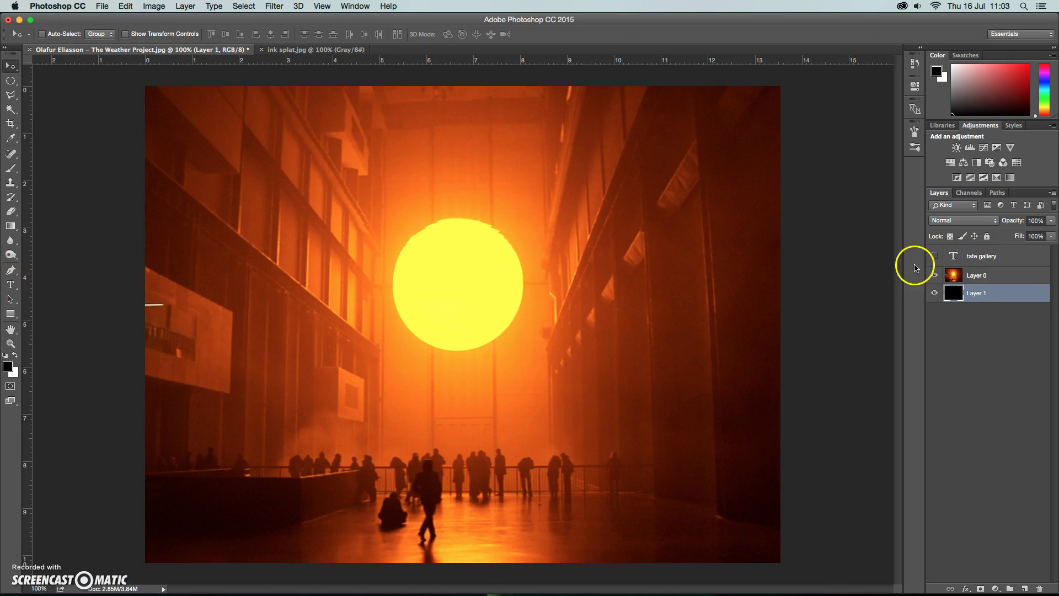
{"action": "left_click", "coordinate": [935, 255]}
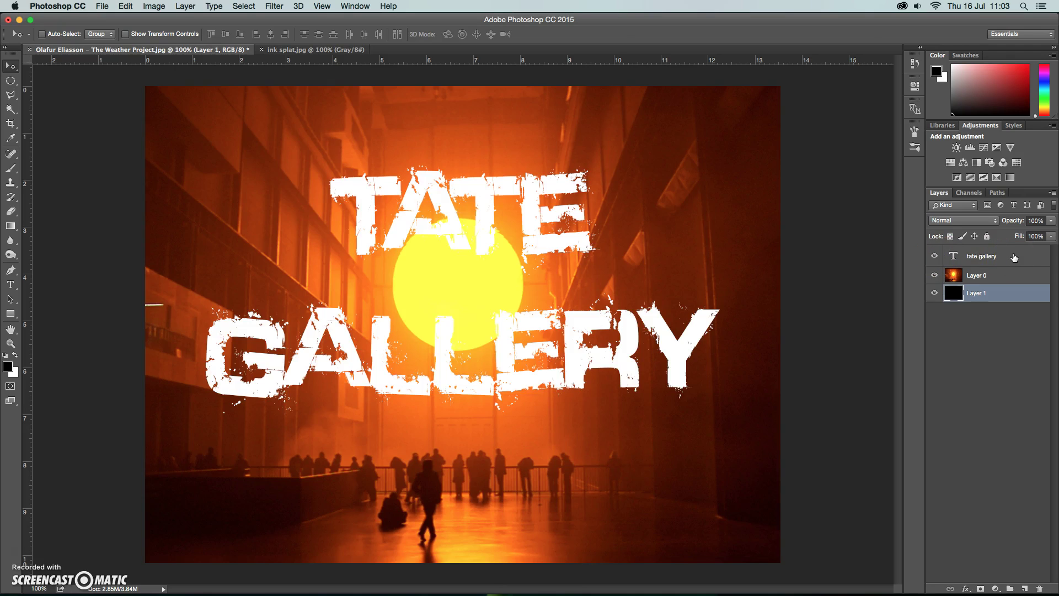
{"action": "left_click", "coordinate": [1014, 257]}
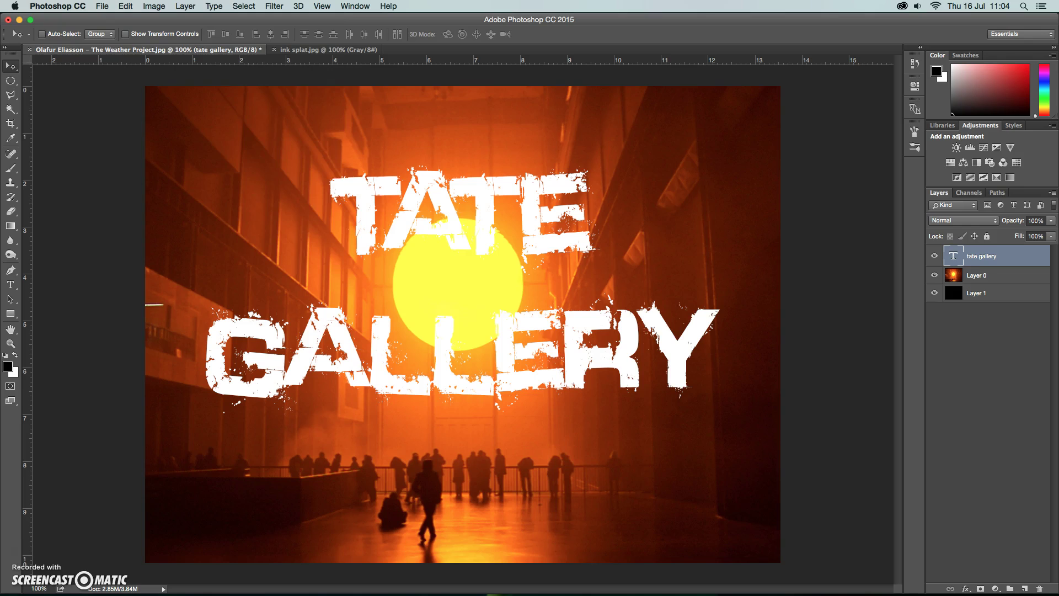
Step: Make a Color Range selection using the Highlights preset
{"action": "left_click", "coordinate": [244, 6]}
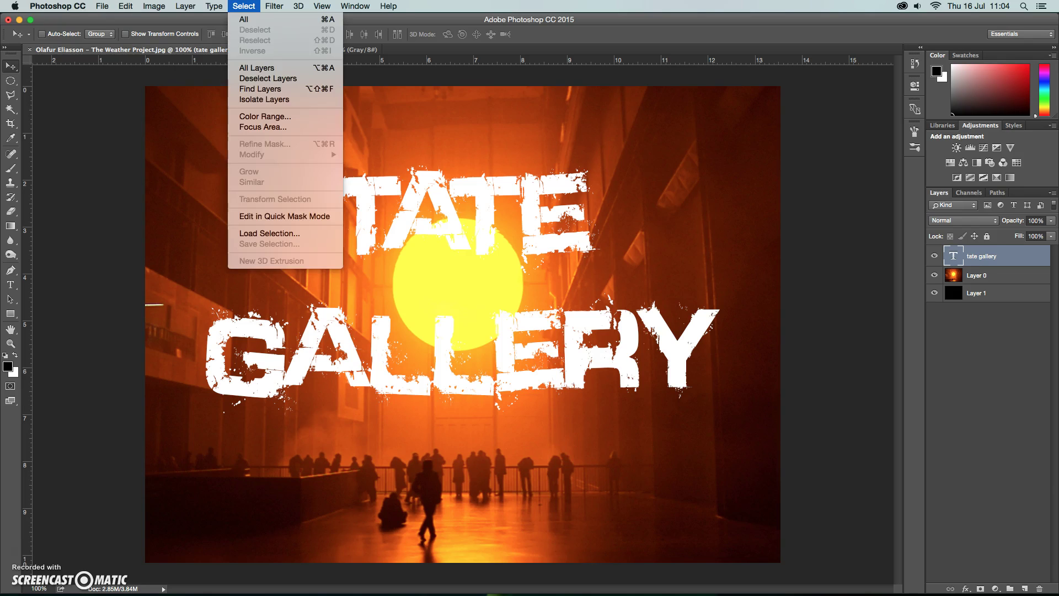
{"action": "left_click", "coordinate": [262, 116]}
{"action": "left_click_drag", "start_coordinate": [502, 171], "coordinate": [623, 225]}
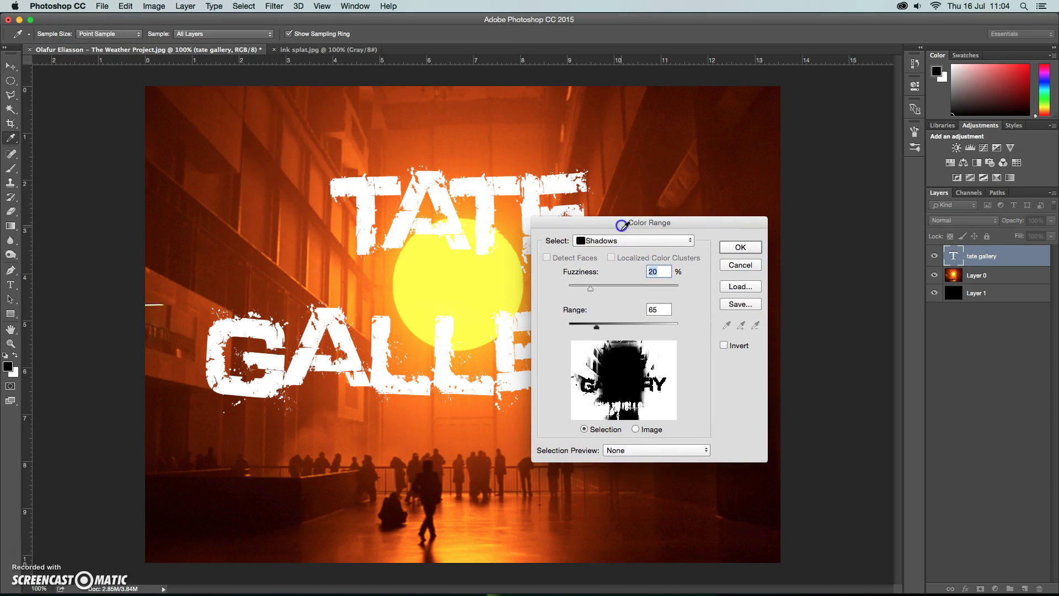
{"action": "left_click", "coordinate": [604, 244]}
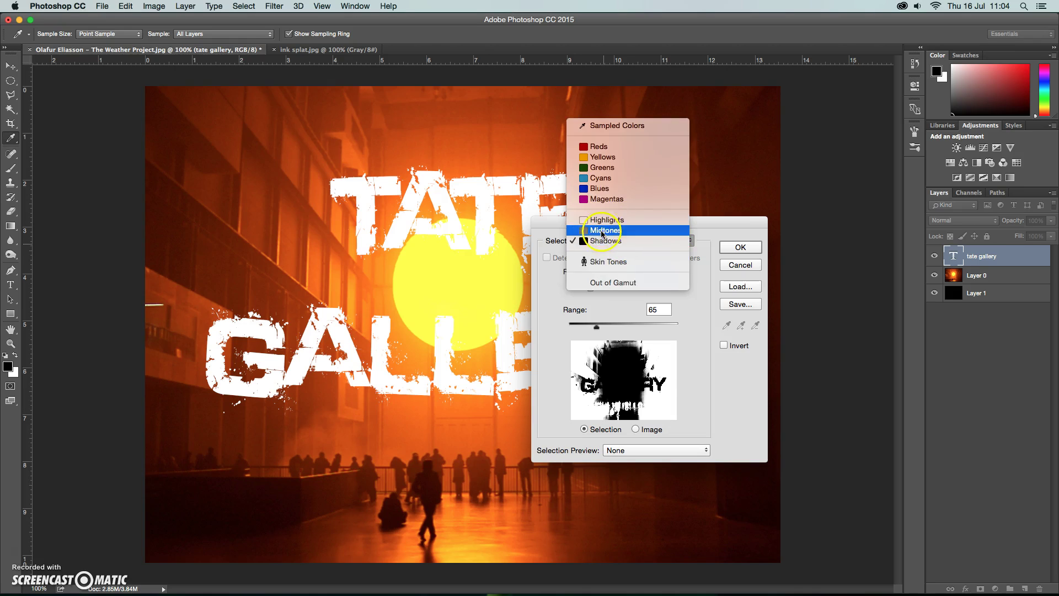
{"action": "left_click", "coordinate": [601, 223]}
{"action": "left_click", "coordinate": [738, 247]}
{"action": "key", "text": "v"}
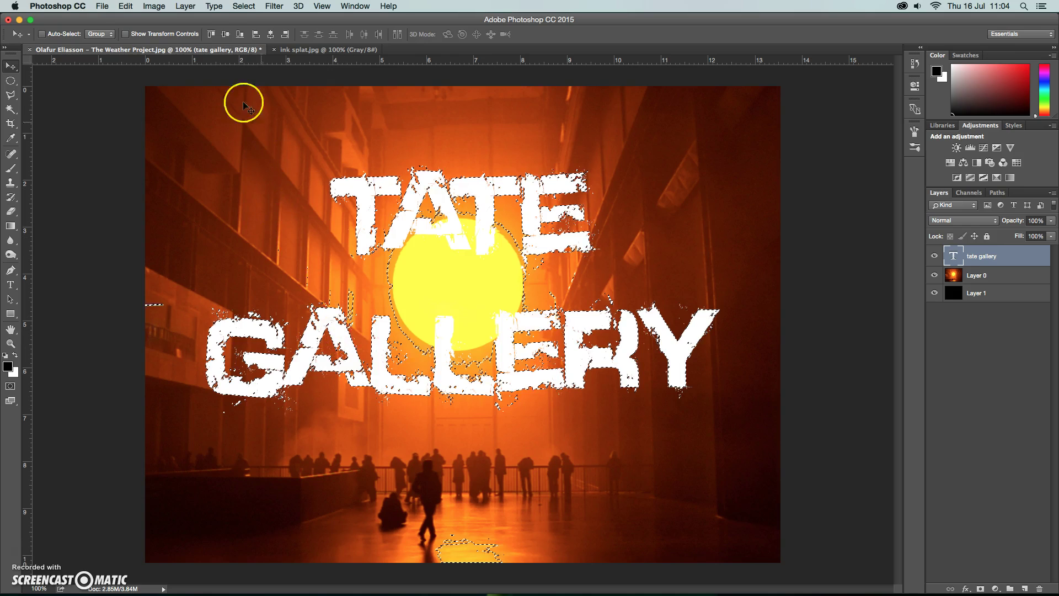
Step: Deselect, load the text layer's letter outline as a selection, and select Layer 0
{"action": "left_click", "coordinate": [126, 6]}
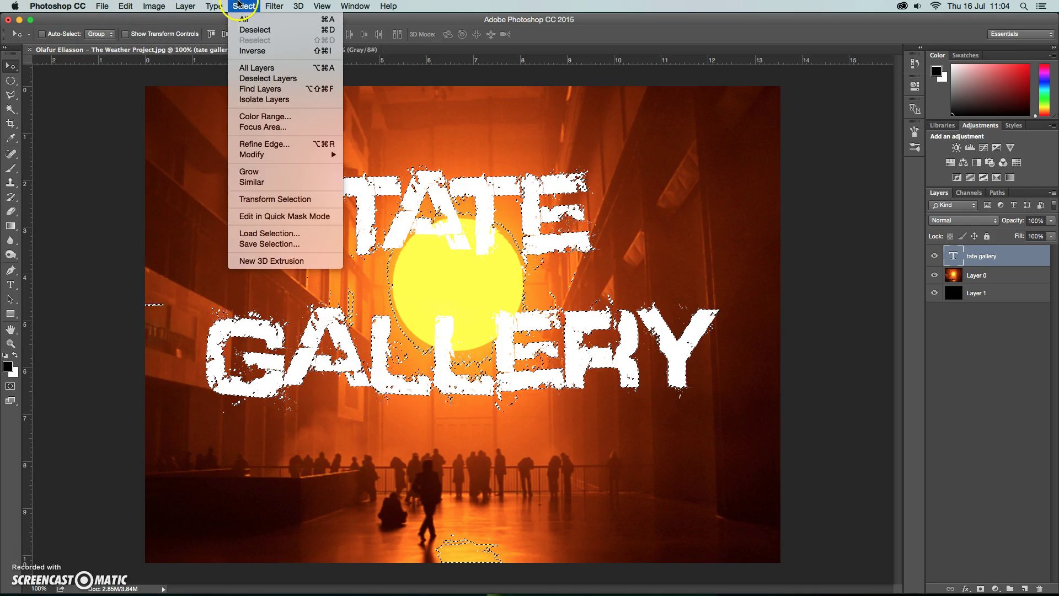
{"action": "left_click", "coordinate": [242, 31]}
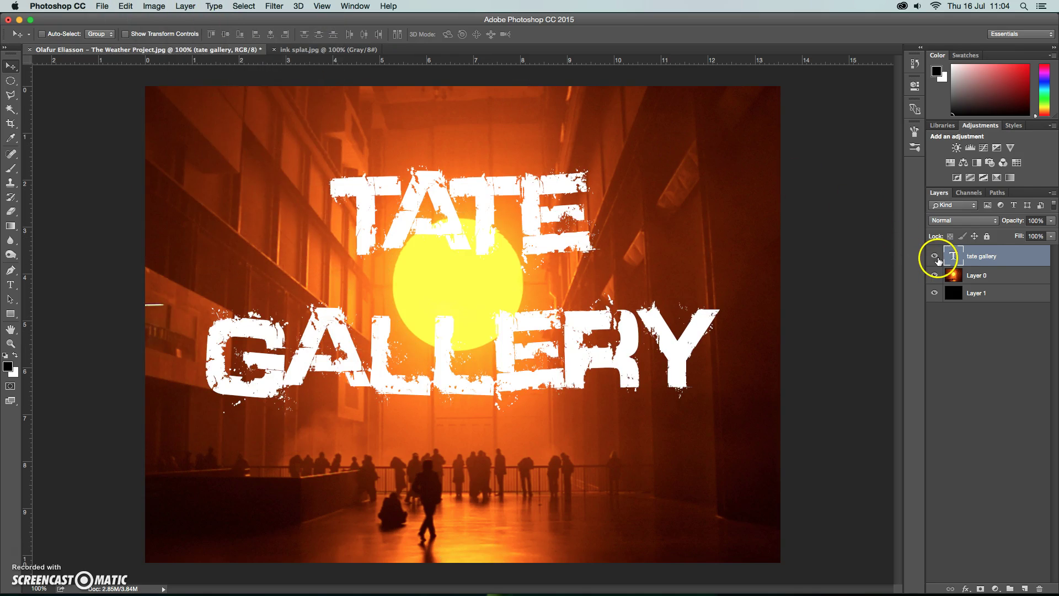
{"action": "key", "text": "super"}
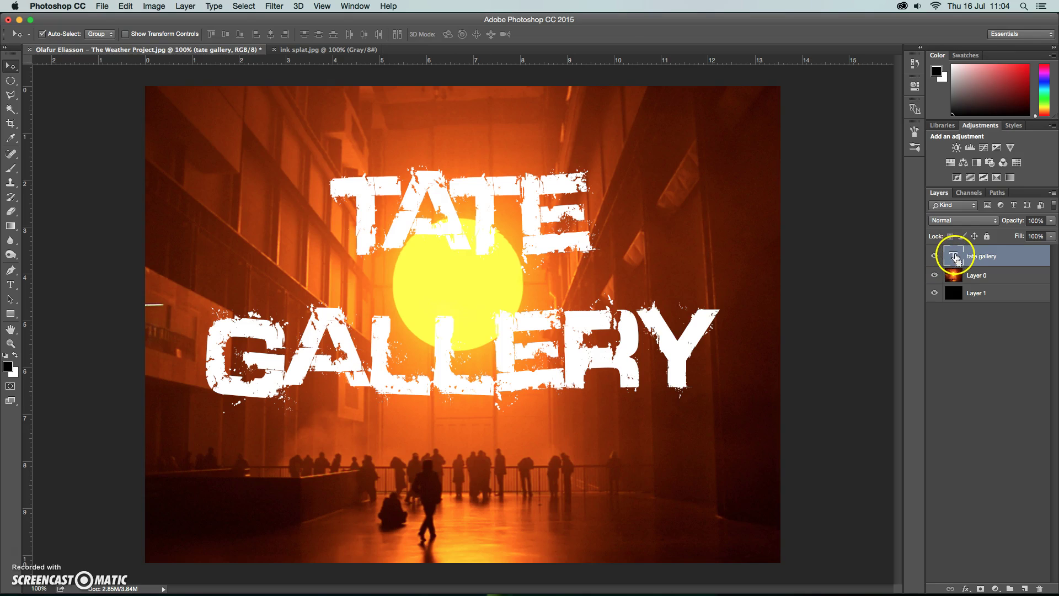
{"action": "left_click", "coordinate": [954, 257], "text": "super"}
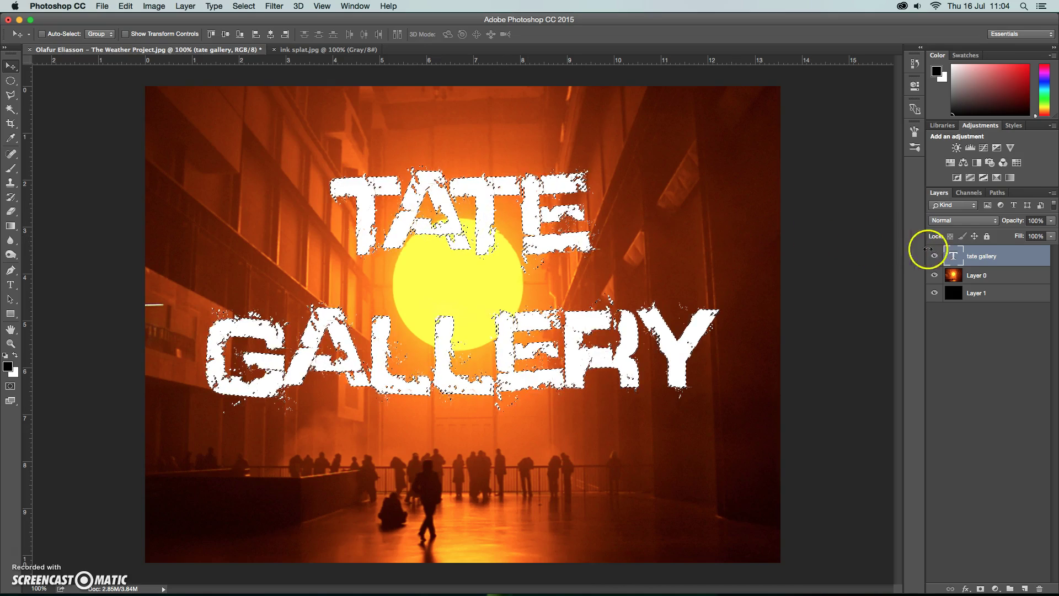
{"action": "left_click", "coordinate": [998, 277]}
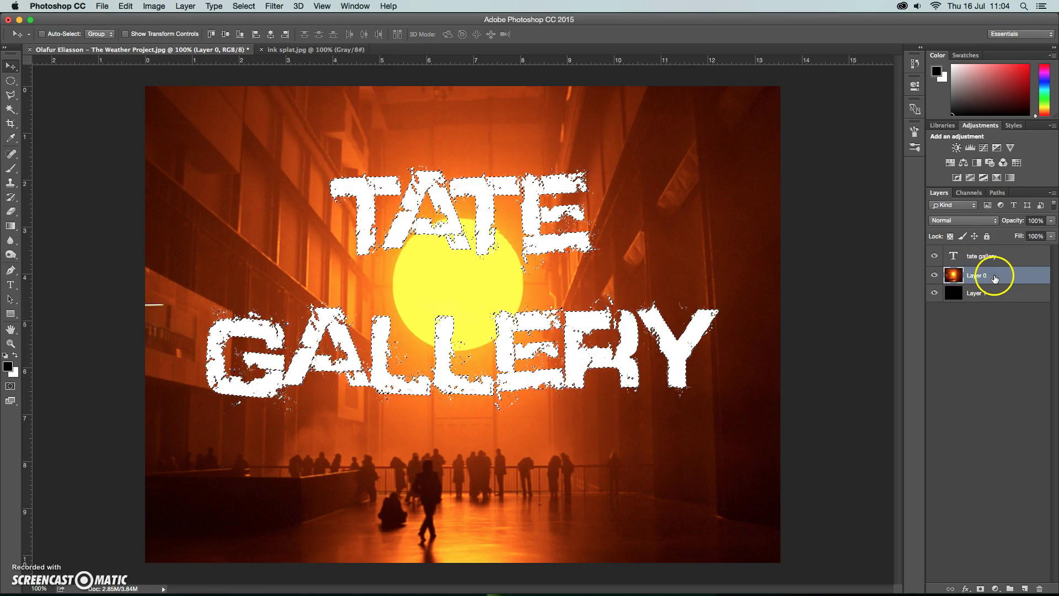
Step: Move Layer 0 above the text, add a layer mask, and toggle the mask to check it
{"action": "left_click_drag", "start_coordinate": [995, 278], "coordinate": [998, 253]}
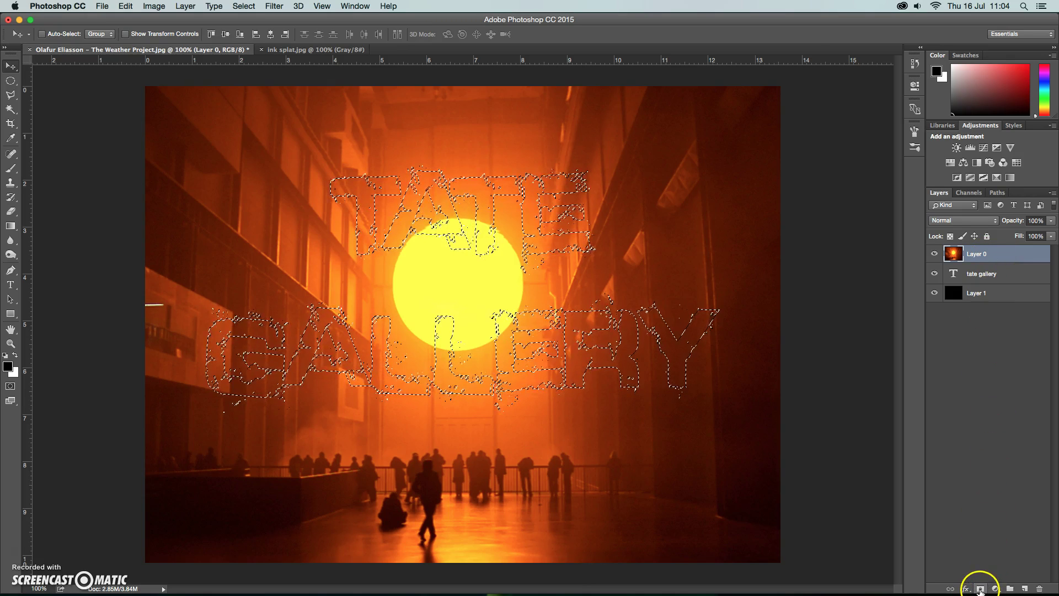
{"action": "left_click", "coordinate": [981, 589]}
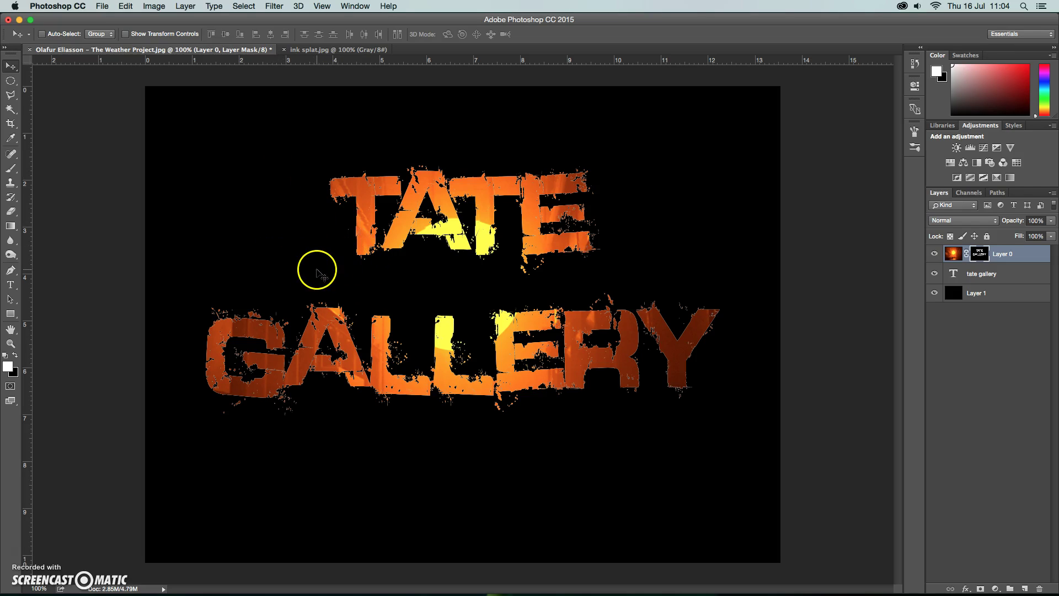
{"action": "left_click", "coordinate": [934, 254]}
{"action": "left_click", "coordinate": [934, 255]}
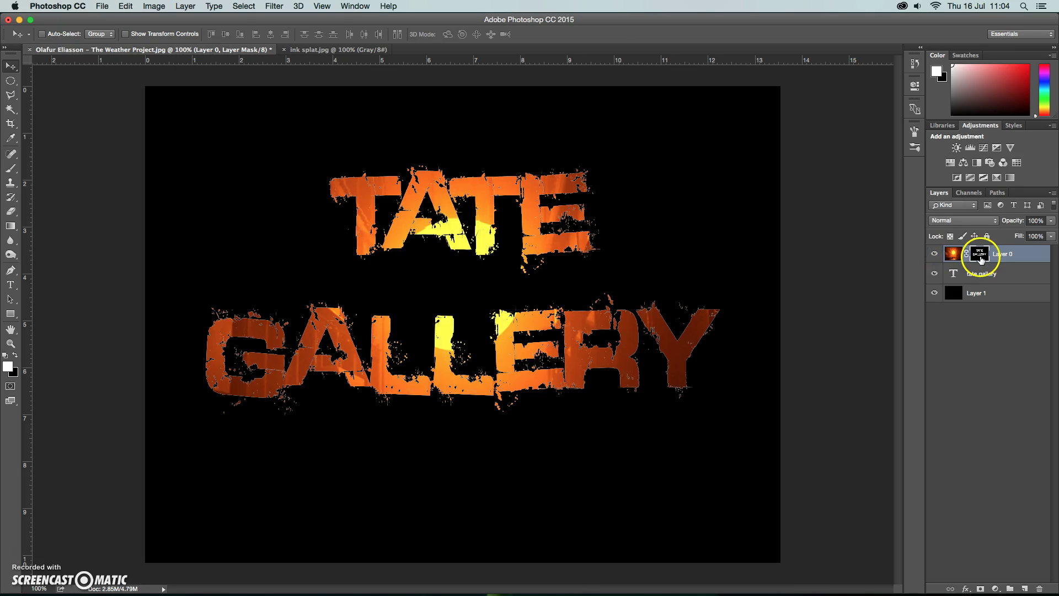
{"action": "left_click", "coordinate": [981, 255], "text": "shift"}
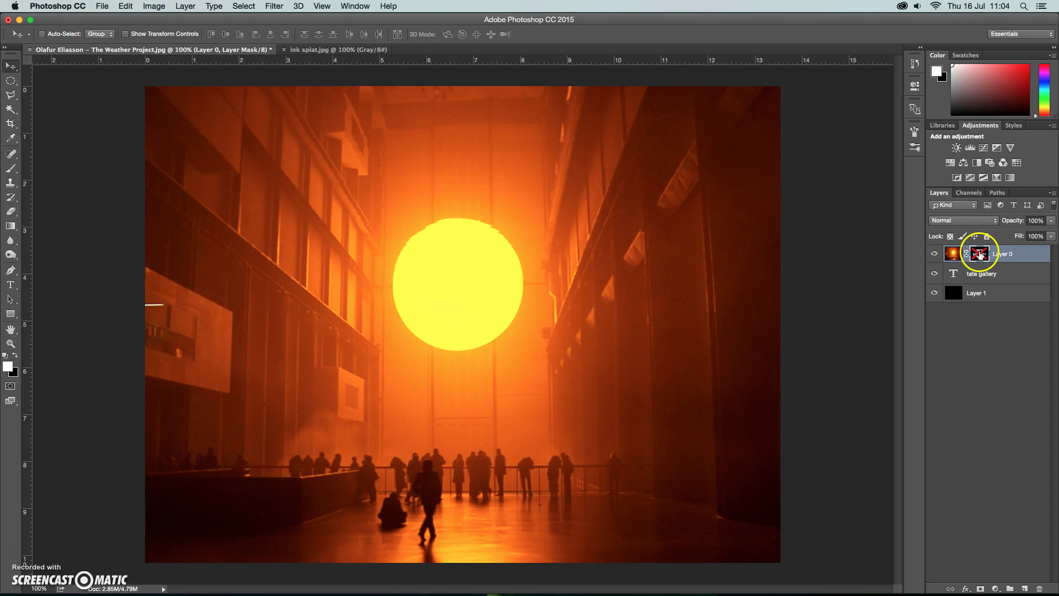
{"action": "left_click", "coordinate": [981, 254], "text": "shift"}
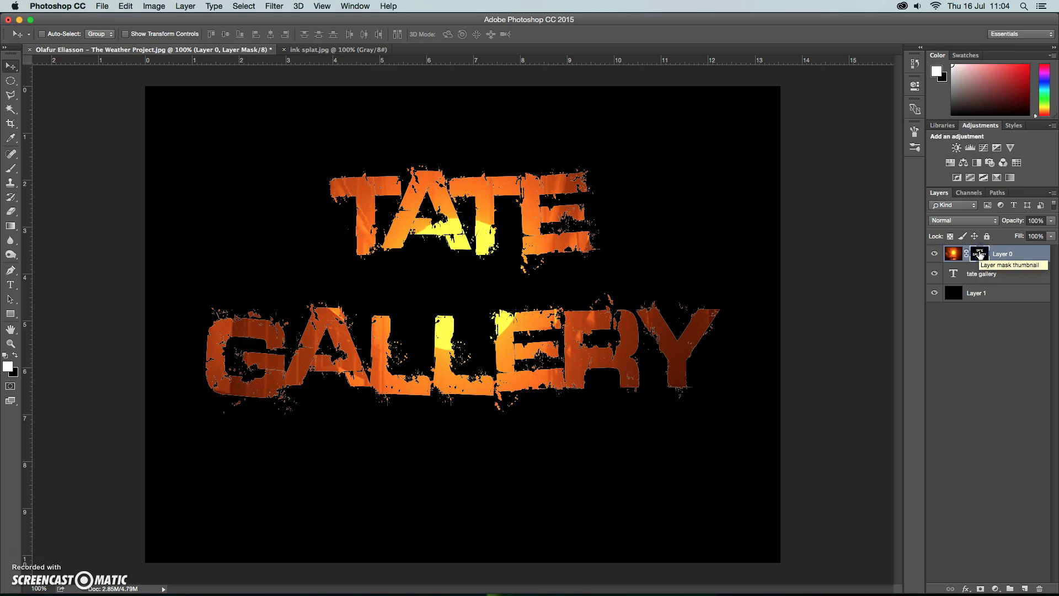
{"action": "left_click_drag", "start_coordinate": [976, 259], "coordinate": [23, 276]}
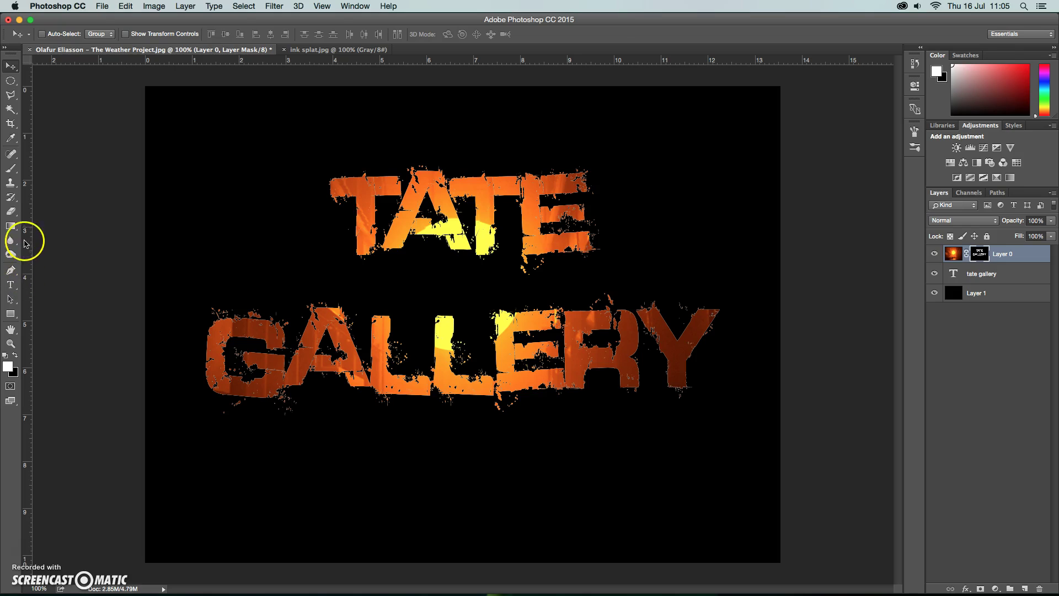
Step: Pick a brush preset, dismiss the picker, and switch to the ink splat.jpg document
{"action": "left_click", "coordinate": [12, 169]}
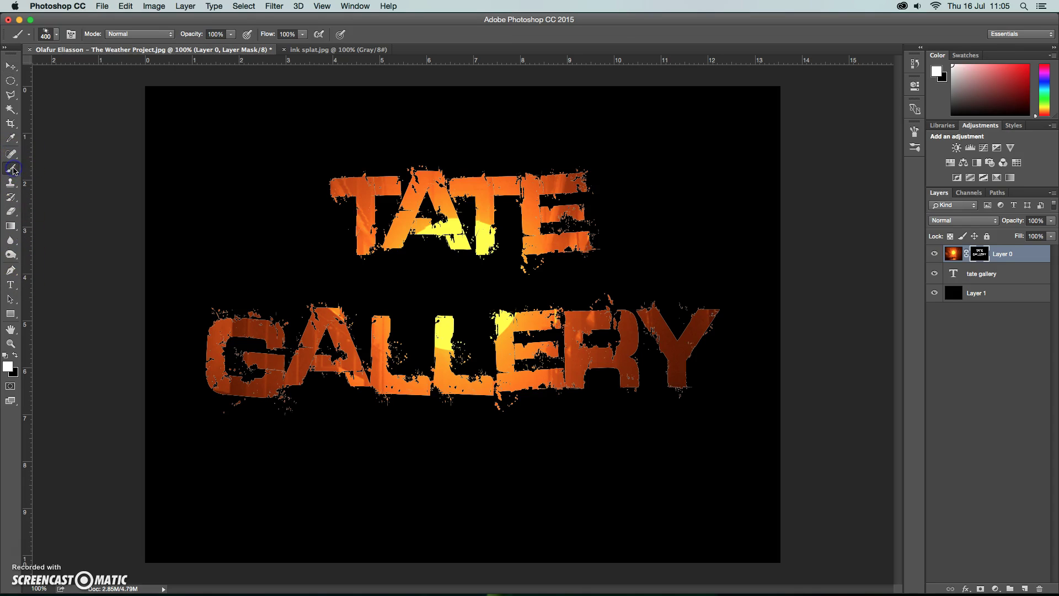
{"action": "left_click", "coordinate": [46, 34]}
{"action": "left_click", "coordinate": [113, 146]}
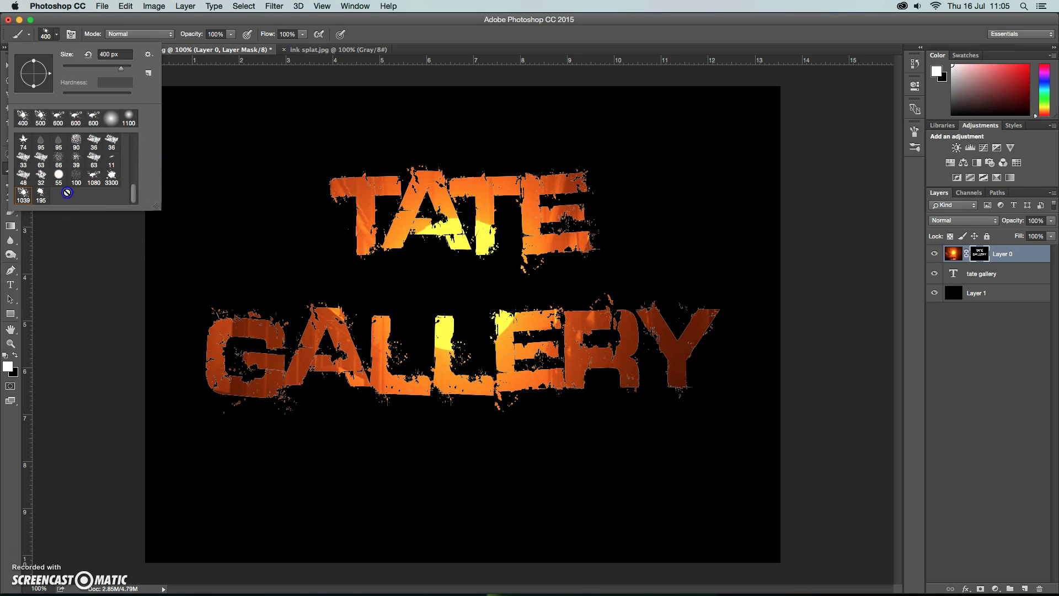
{"action": "key", "text": "Escape"}
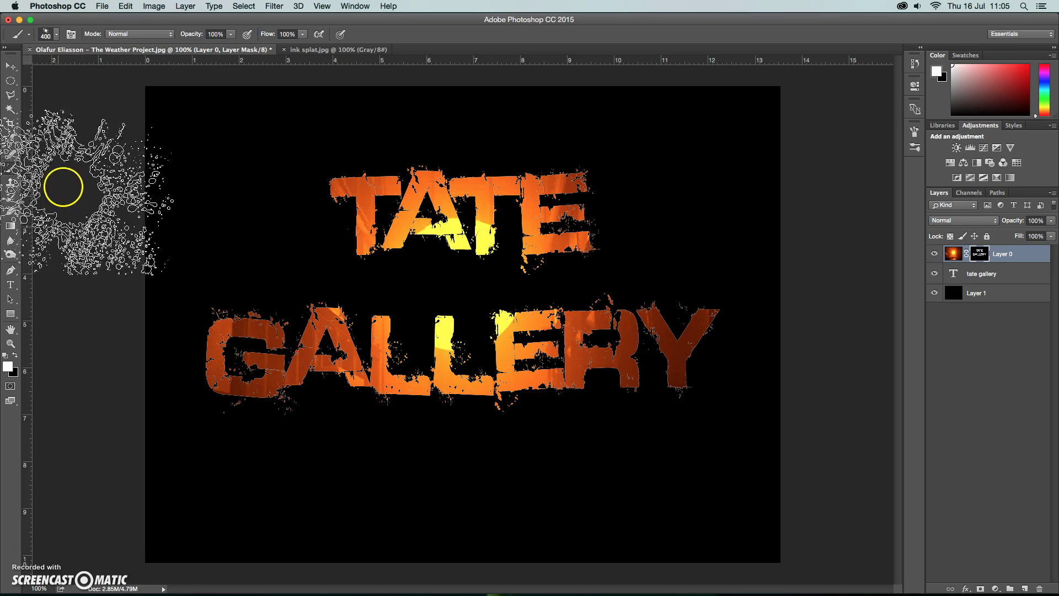
{"action": "left_click", "coordinate": [308, 49]}
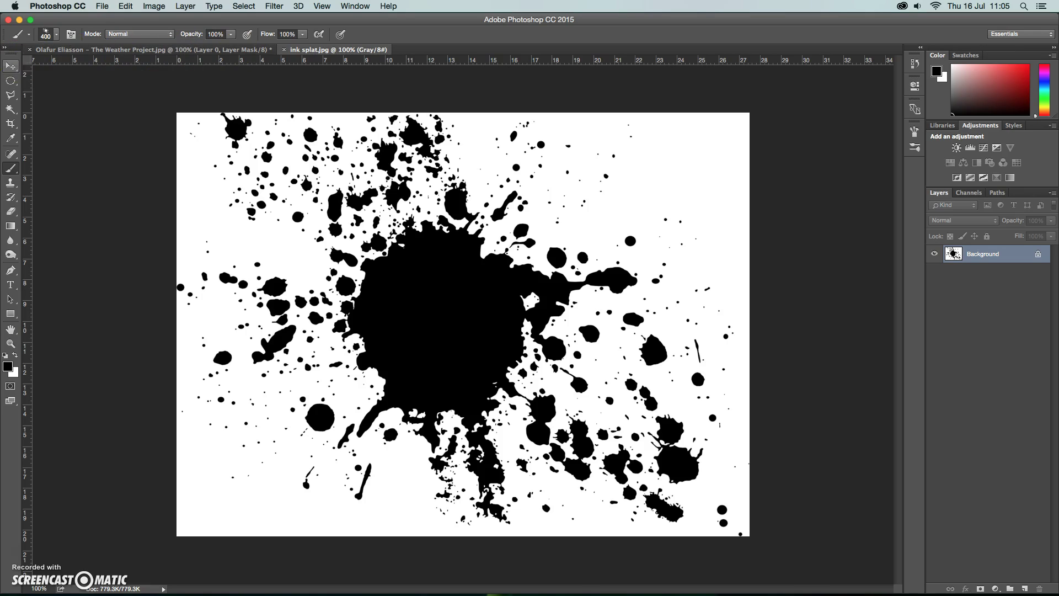
Step: Select the ink splat's black shapes with Color Range set to Shadows
{"action": "left_click", "coordinate": [11, 66]}
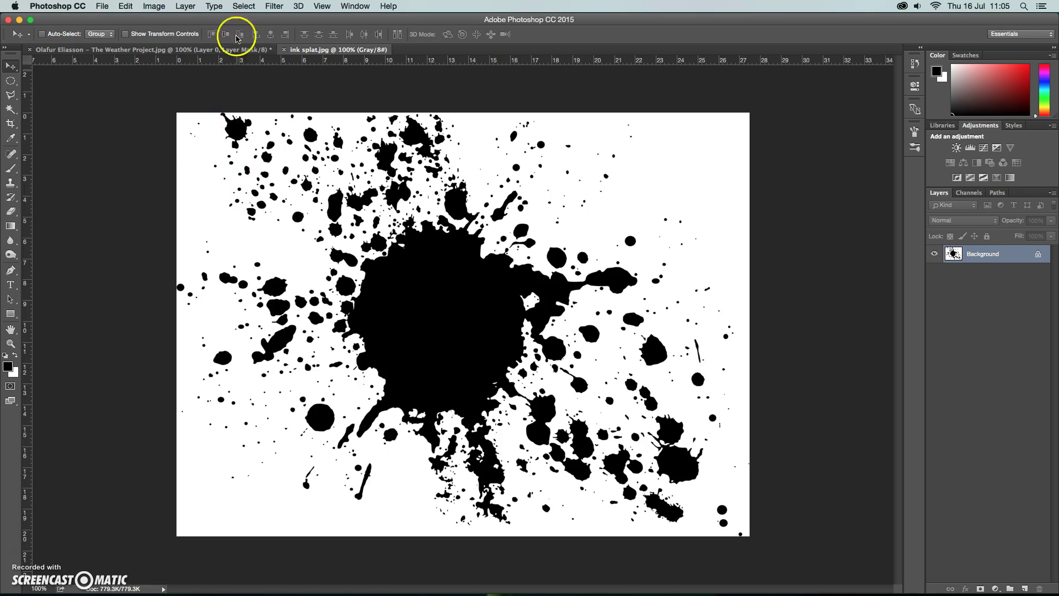
{"action": "left_click", "coordinate": [244, 7]}
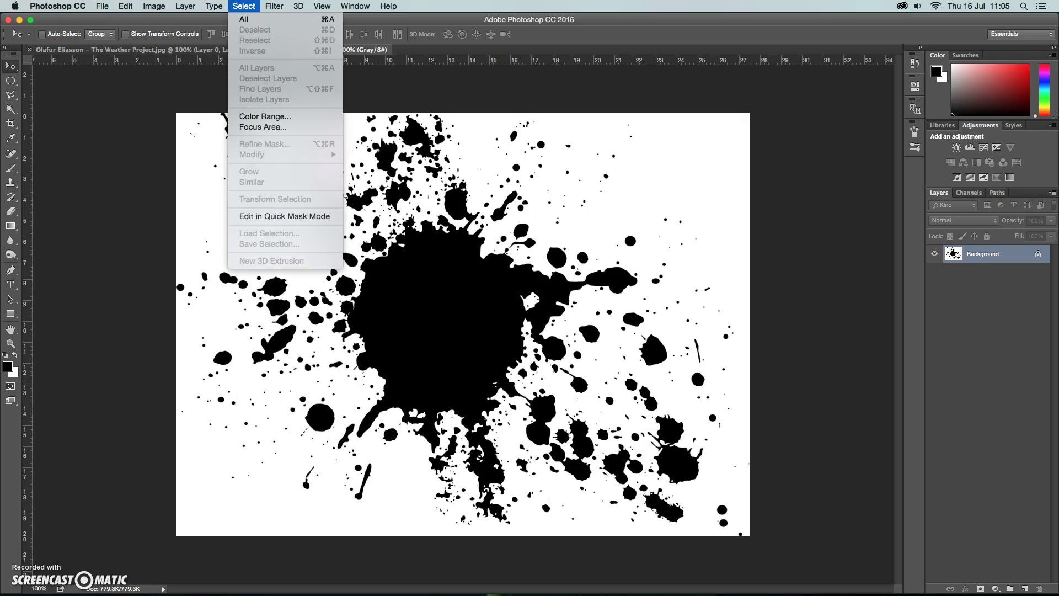
{"action": "left_click", "coordinate": [259, 117]}
{"action": "left_click", "coordinate": [596, 243]}
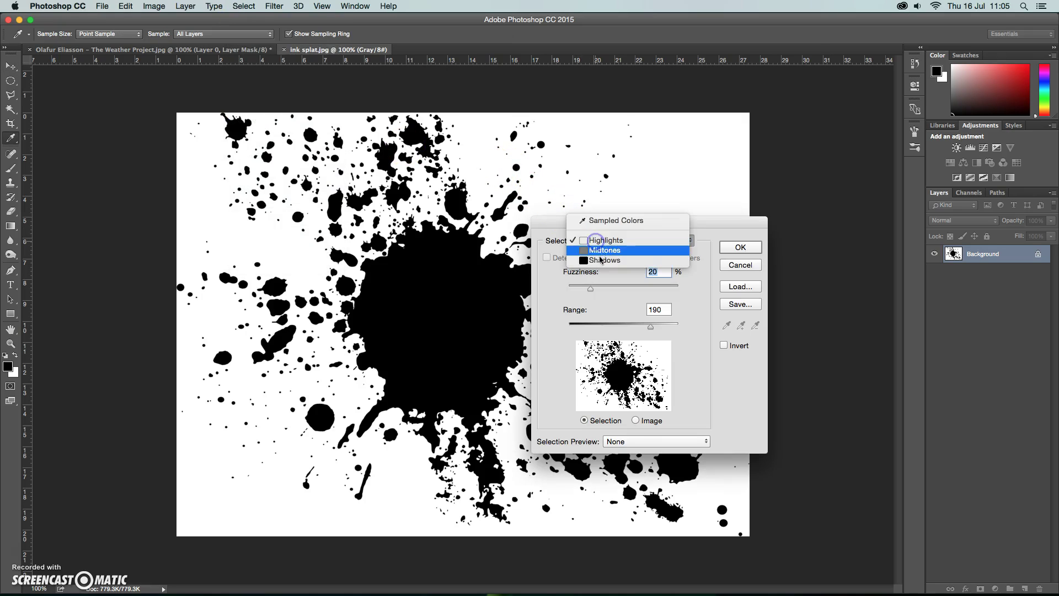
{"action": "left_click", "coordinate": [604, 266]}
{"action": "left_click", "coordinate": [740, 247]}
{"action": "key", "text": "v"}
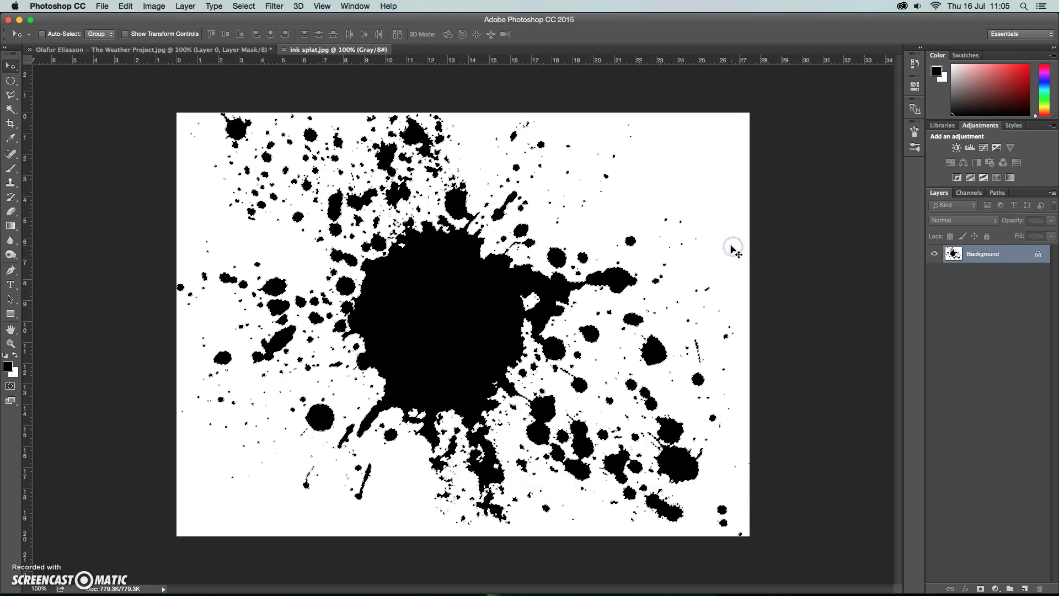
{"action": "left_click", "coordinate": [125, 6]}
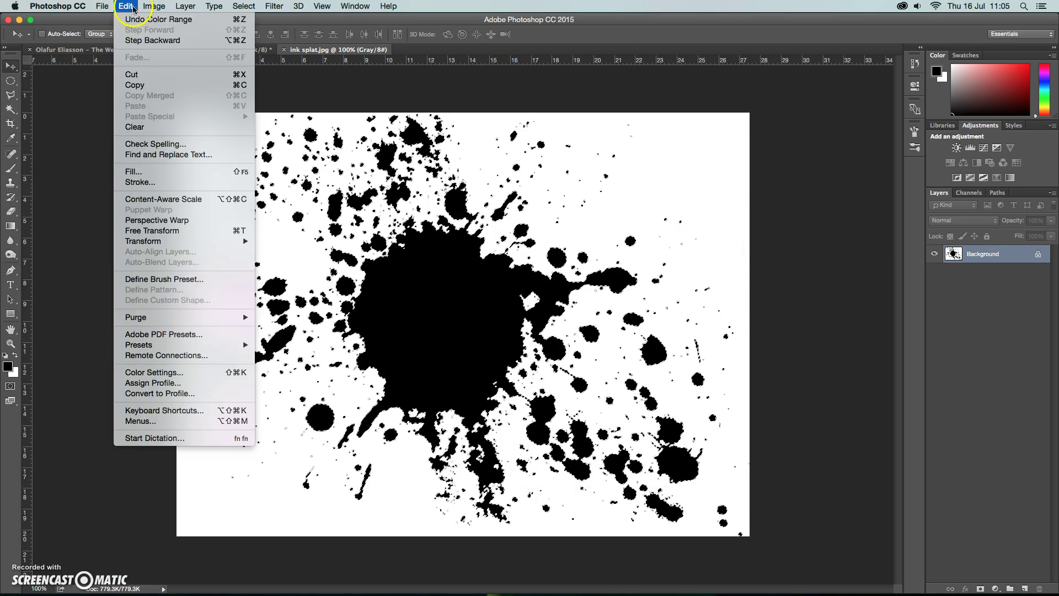
Step: Define the selected splat as a brush preset and choose the new 1039 px splat brush
{"action": "left_click", "coordinate": [150, 281]}
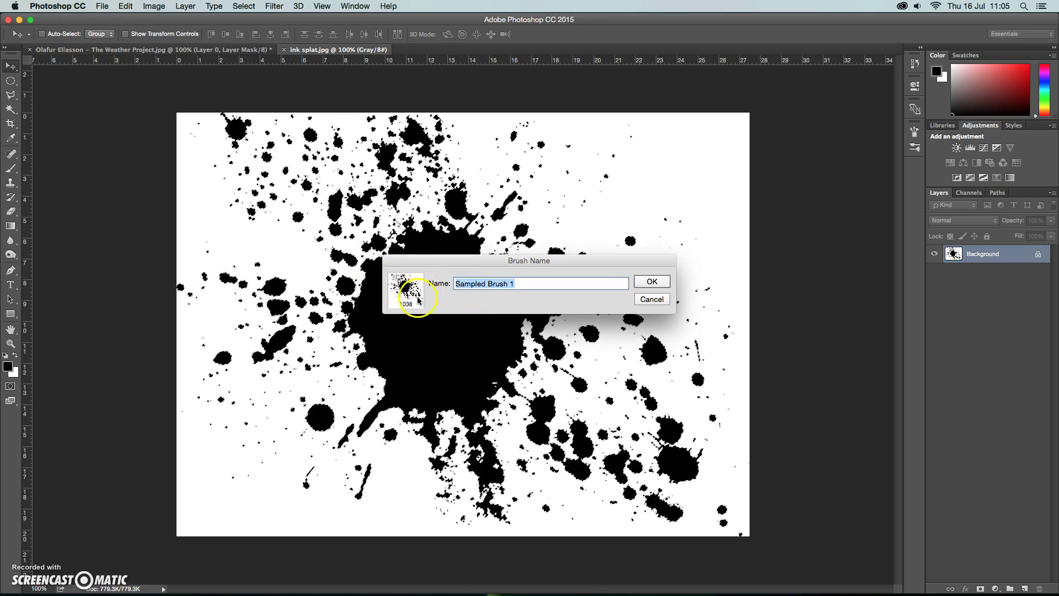
{"action": "left_click", "coordinate": [648, 300]}
{"action": "left_click", "coordinate": [11, 171]}
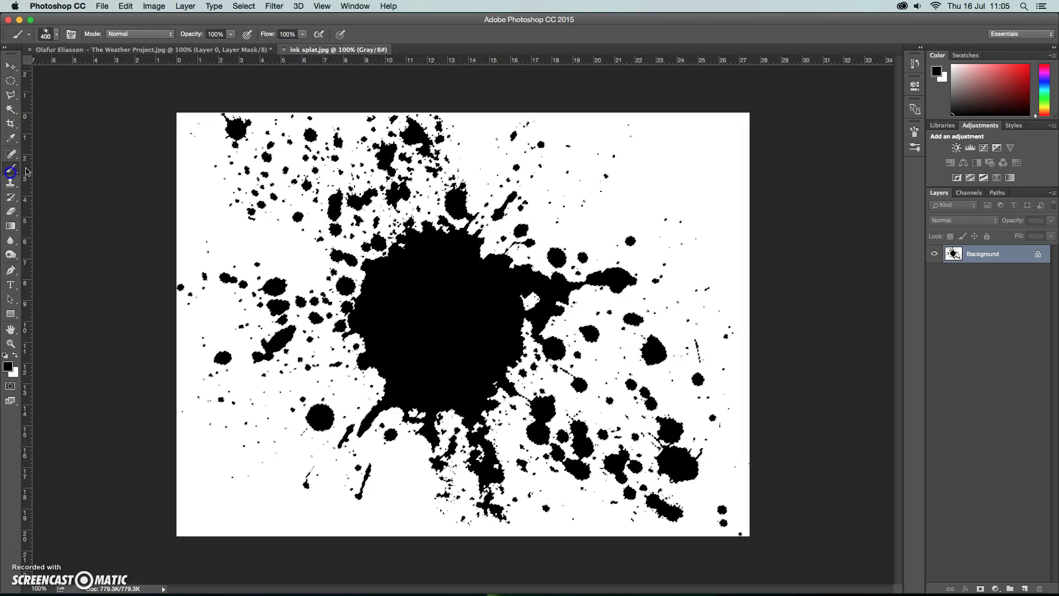
{"action": "left_click", "coordinate": [53, 34]}
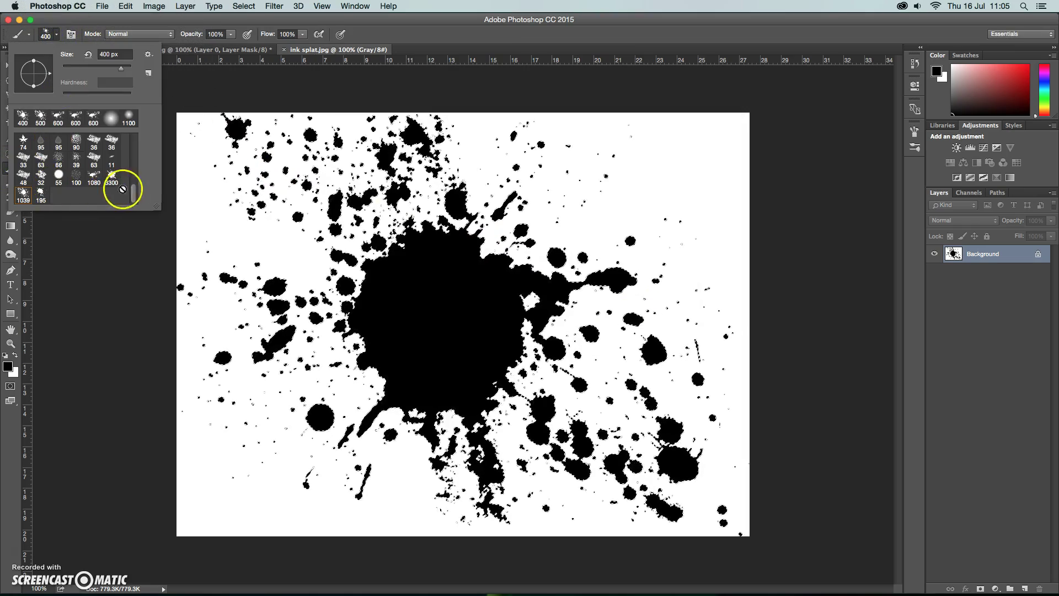
{"action": "mouse_move", "coordinate": [133, 195]}
{"action": "left_mouse_down"}
{"action": "mouse_move", "coordinate": [133, 166]}
{"action": "mouse_move", "coordinate": [157, 307]}
{"action": "left_mouse_up"}
{"action": "left_click", "coordinate": [23, 297]}
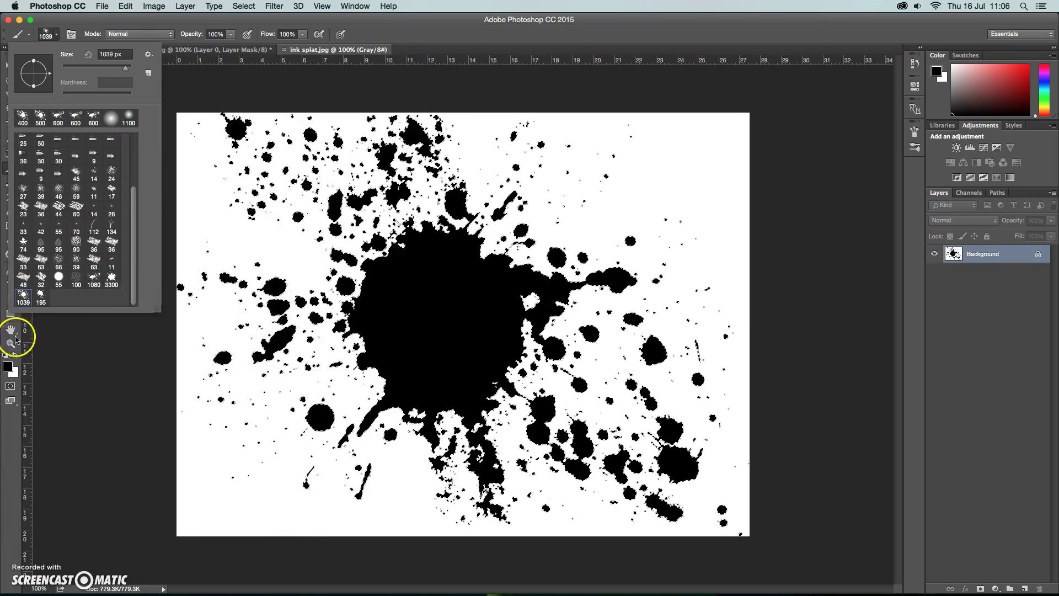
{"action": "left_click", "coordinate": [53, 338]}
Step: Return to the TATE GALLERY artwork and set the splat brush size to 400 px
{"action": "left_click", "coordinate": [10, 66]}
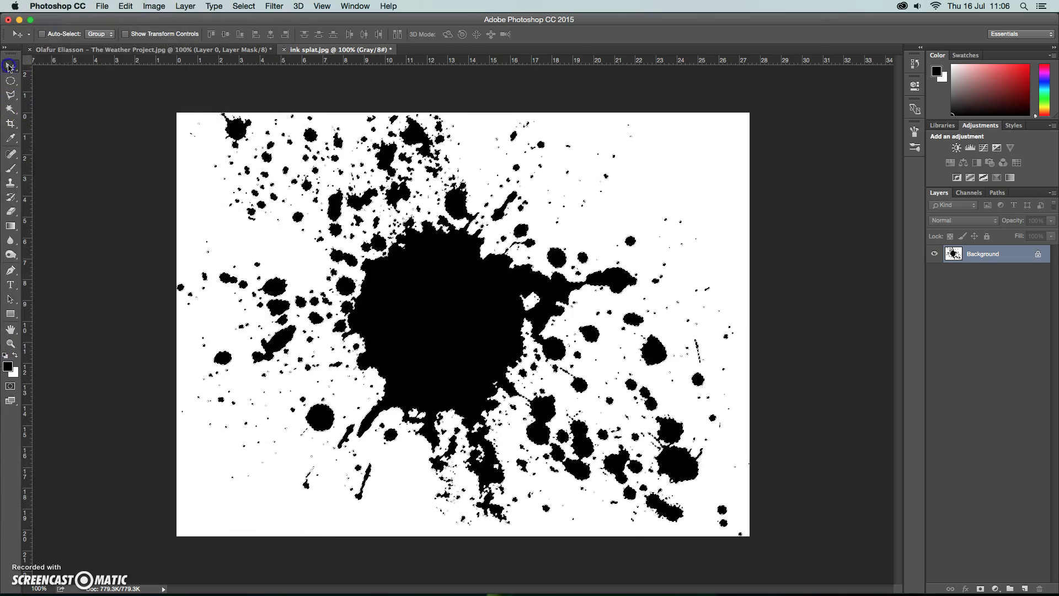
{"action": "left_click", "coordinate": [59, 53]}
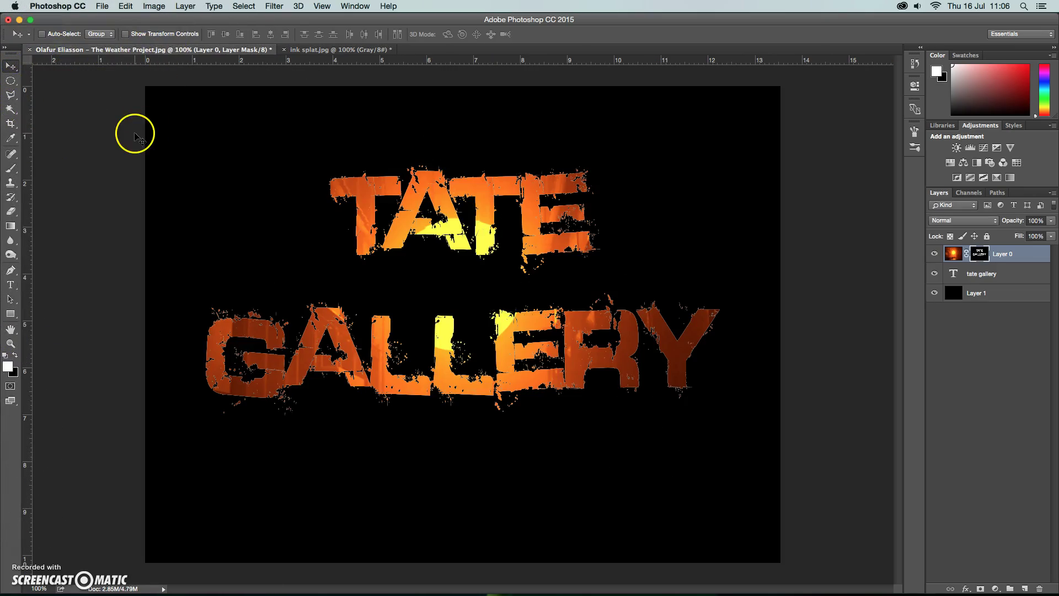
{"action": "left_click", "coordinate": [11, 168]}
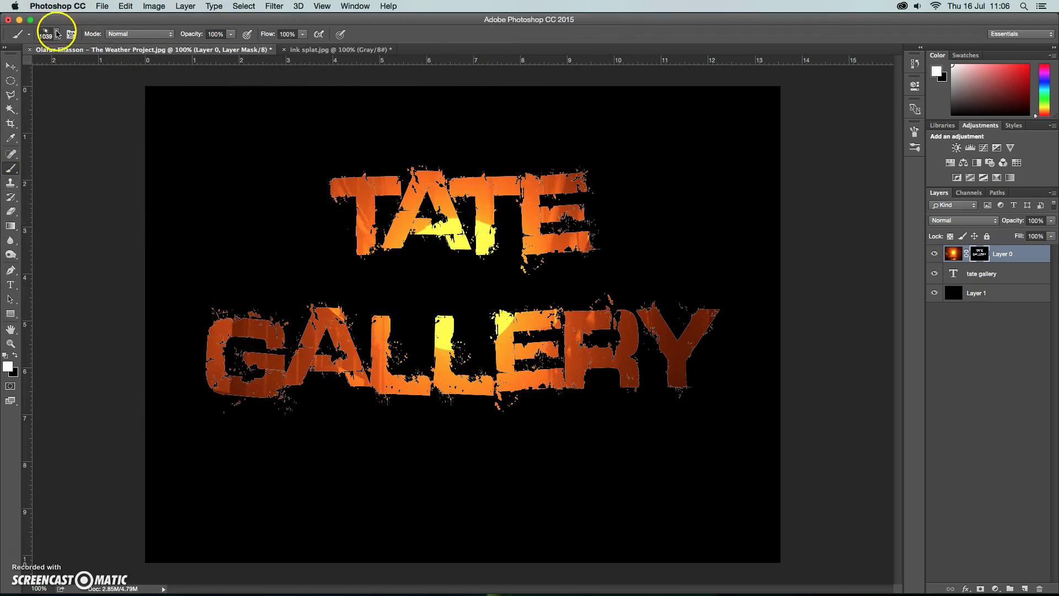
{"action": "left_click", "coordinate": [46, 35]}
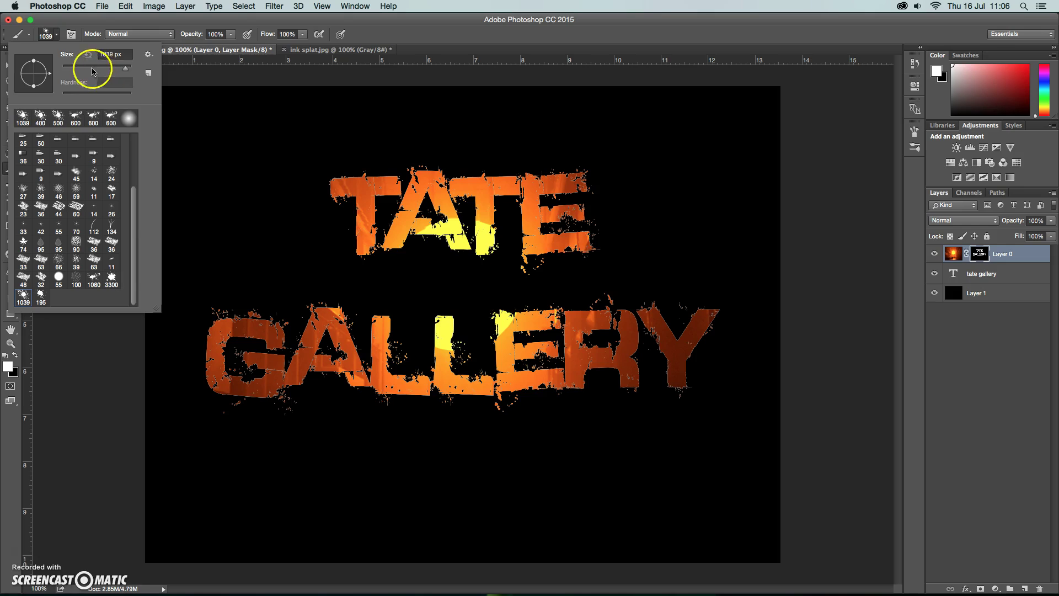
{"action": "left_click", "coordinate": [83, 365]}
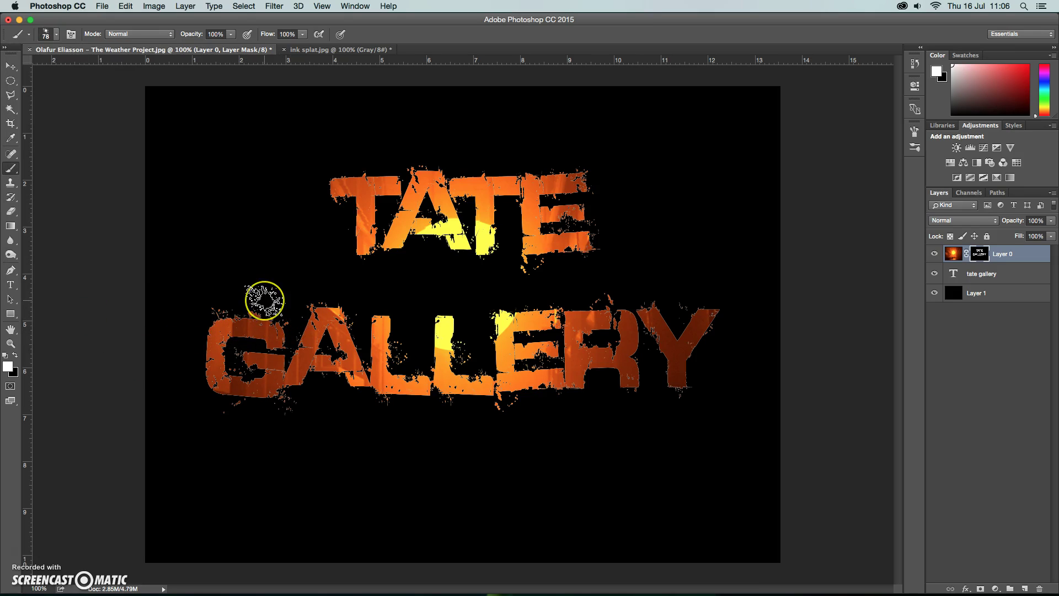
{"action": "key", "text": "bracketright"}
{"action": "key", "text": "bracketright"}
{"action": "key", "text": "bracketright"}
{"action": "key", "text": "bracketright"}
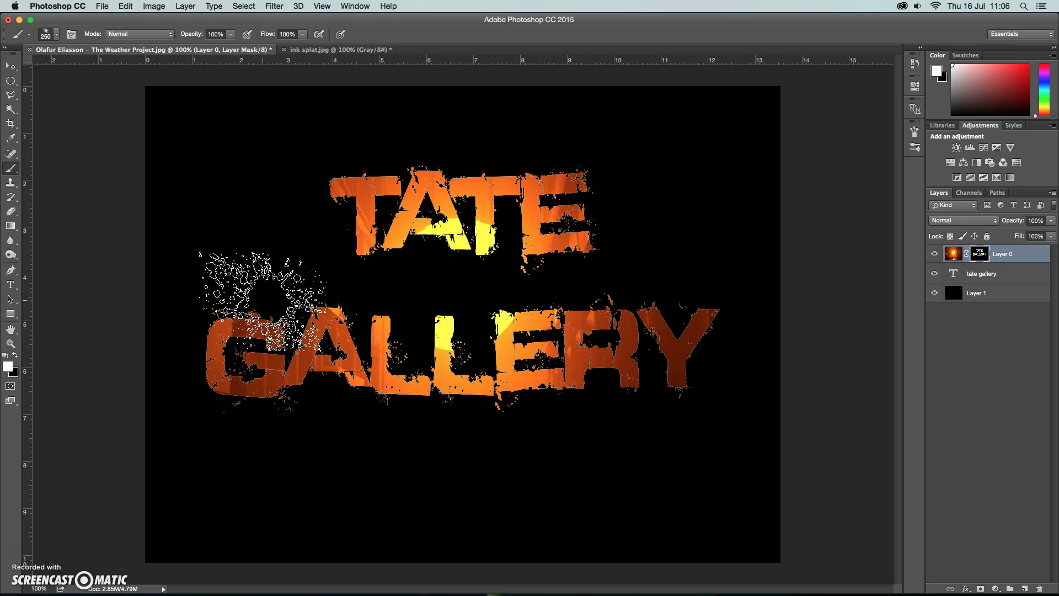
{"action": "key", "text": "bracketleft"}
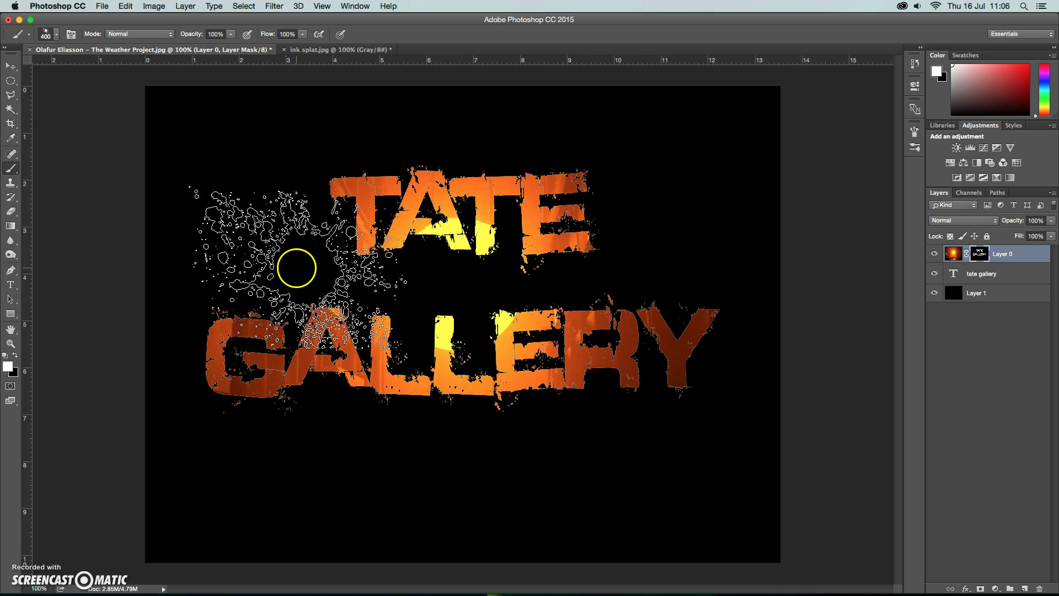
Step: Enable Shape Dynamics on the brush with 24% Size Jitter and 22% Angle Jitter
{"action": "left_click", "coordinate": [355, 6]}
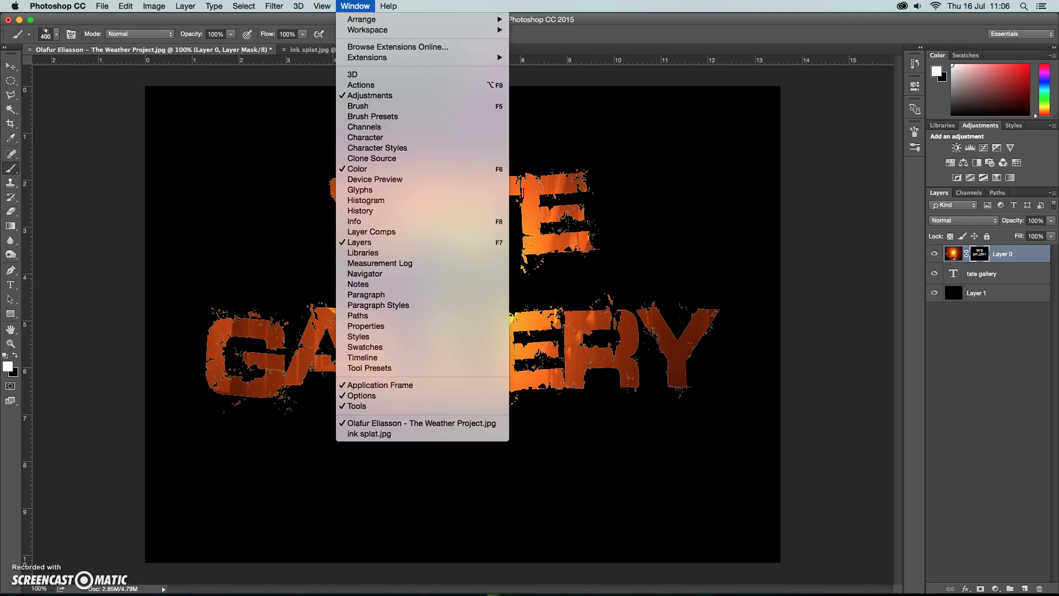
{"action": "left_click", "coordinate": [359, 106]}
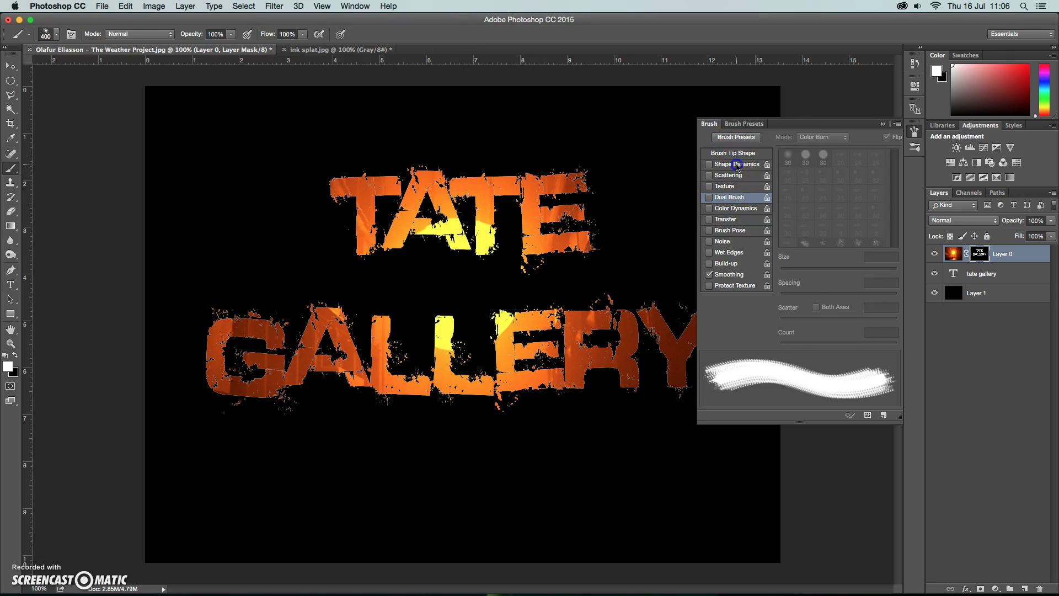
{"action": "left_click", "coordinate": [738, 165]}
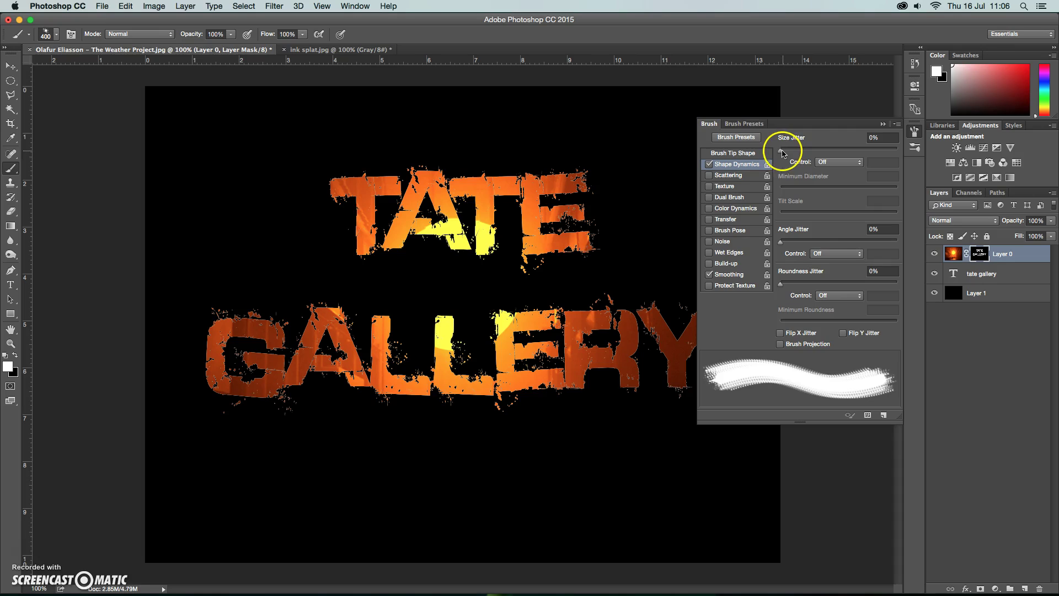
{"action": "left_click_drag", "start_coordinate": [787, 152], "coordinate": [809, 153]}
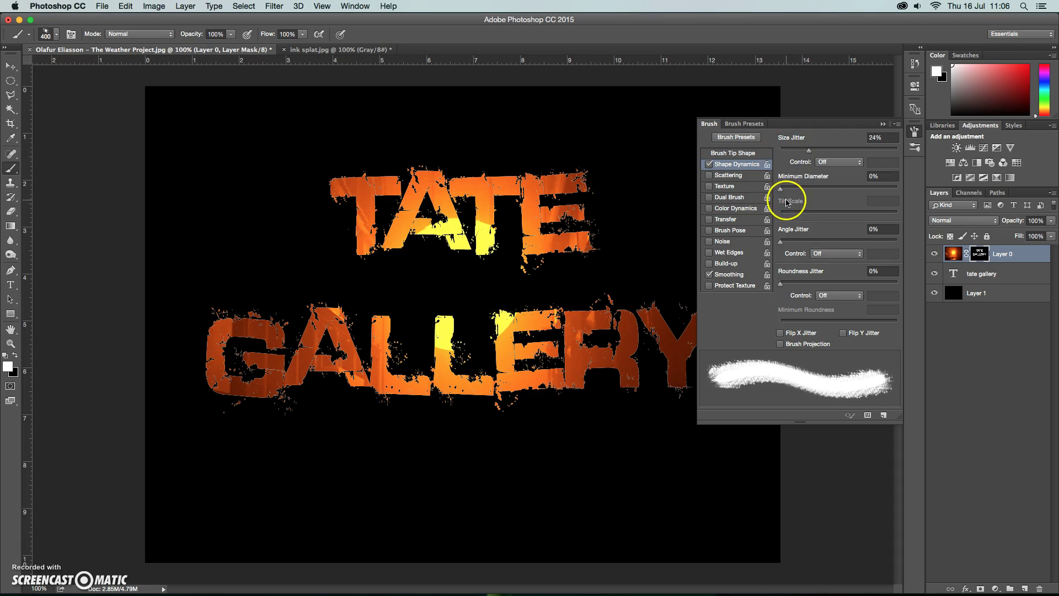
{"action": "left_click_drag", "start_coordinate": [780, 243], "coordinate": [806, 244]}
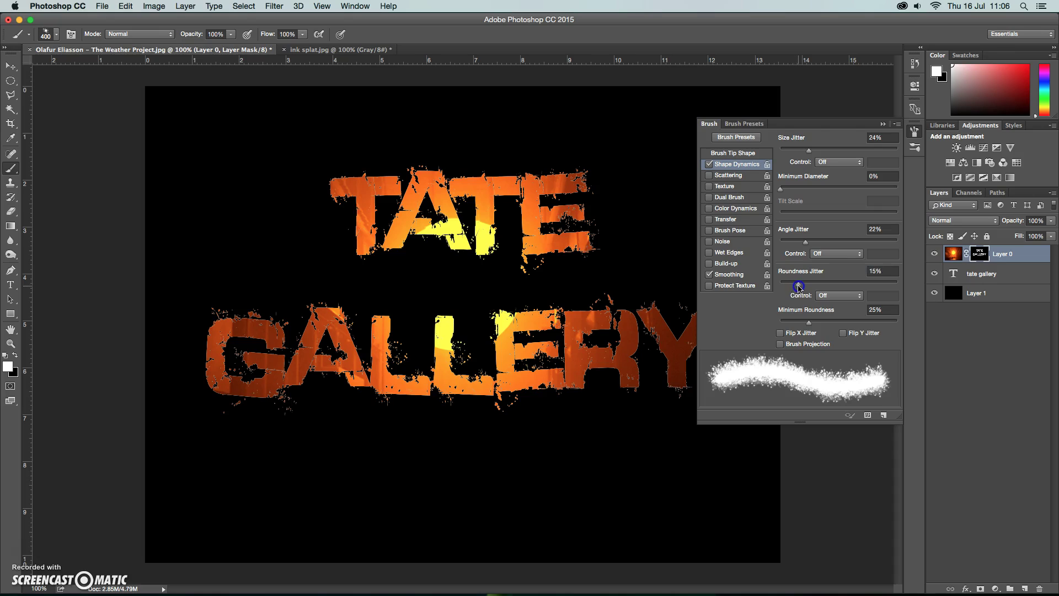
Step: Turn on Scattering at about 108% and collapse the Brush panel
{"action": "left_click", "coordinate": [728, 176]}
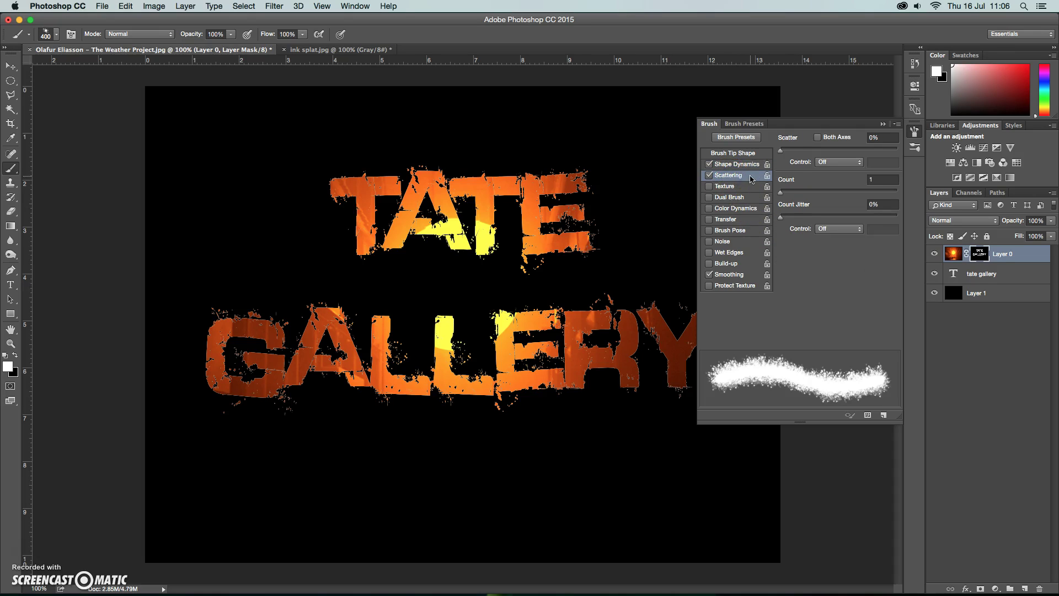
{"action": "left_click_drag", "start_coordinate": [783, 152], "coordinate": [792, 152]}
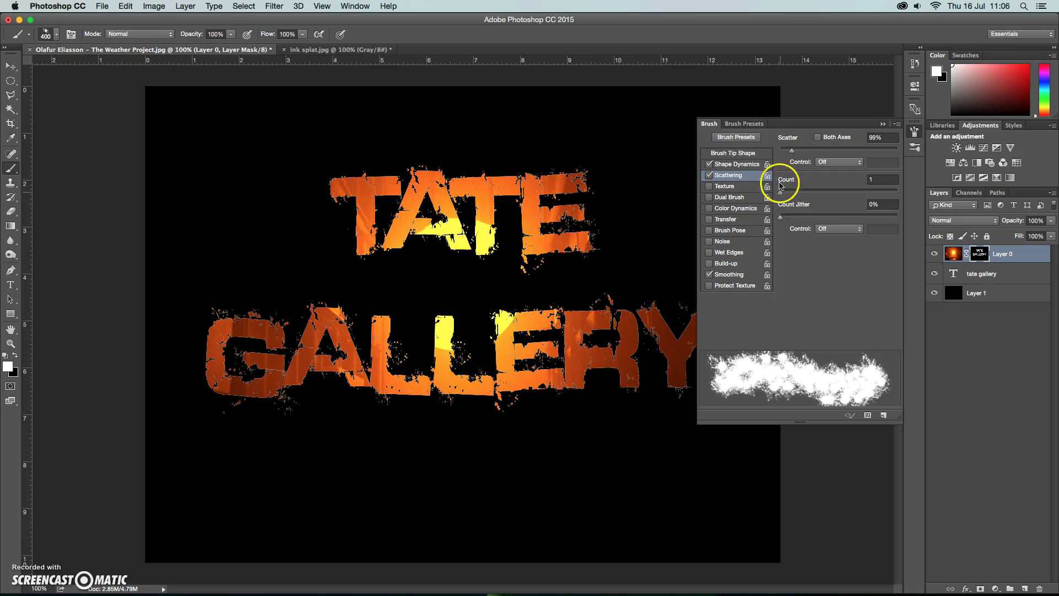
{"action": "left_click", "coordinate": [883, 124]}
Step: At 600 px, stamp two splats left of TATE, then undo the last one
{"action": "key", "text": "bracketright"}
{"action": "key", "text": "bracketright"}
{"action": "left_click", "coordinate": [320, 199]}
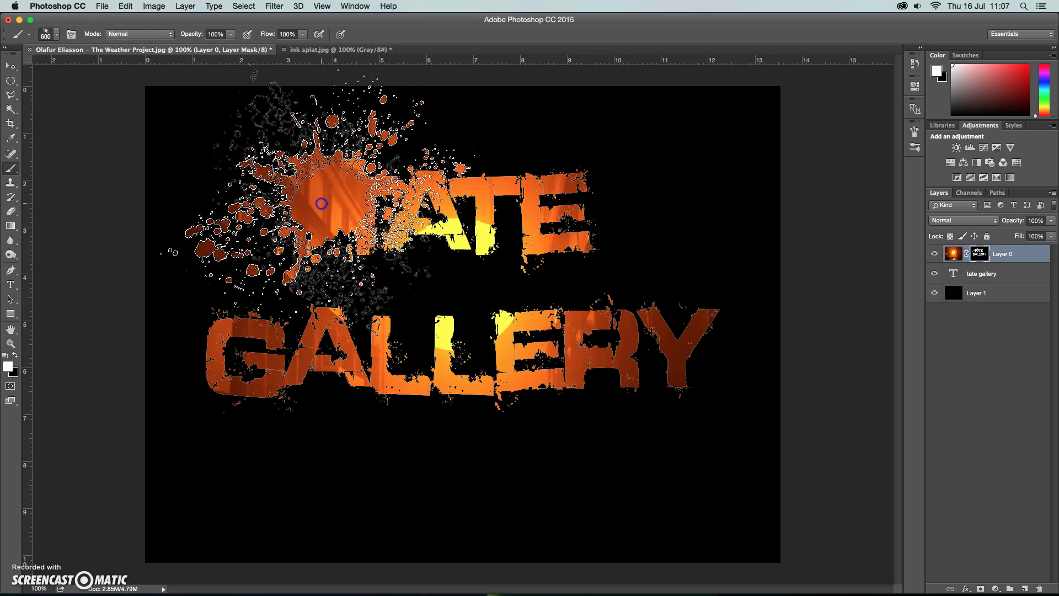
{"action": "left_click", "coordinate": [237, 265]}
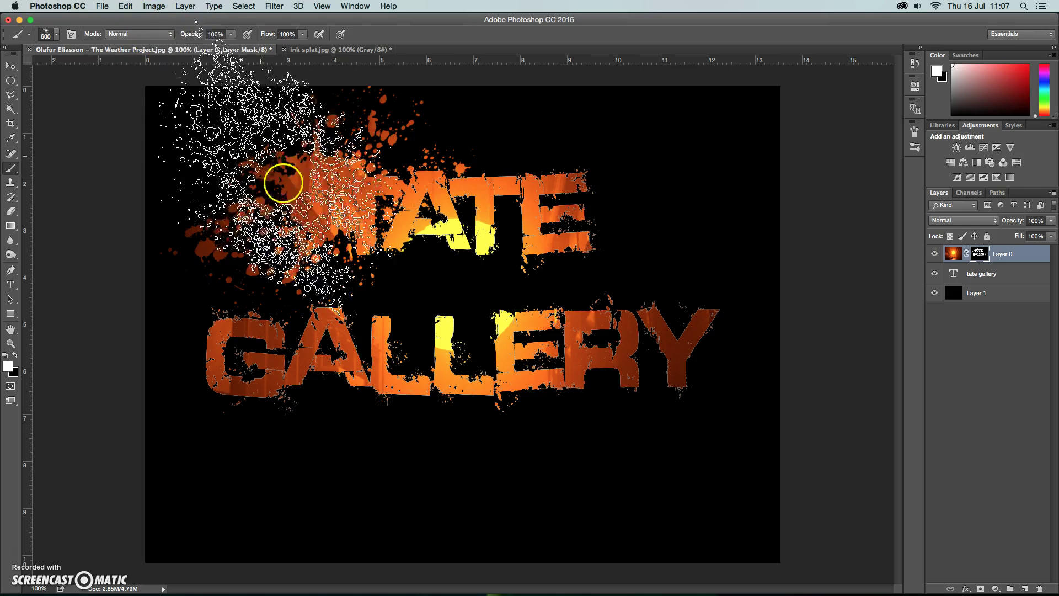
{"action": "left_click", "coordinate": [126, 6]}
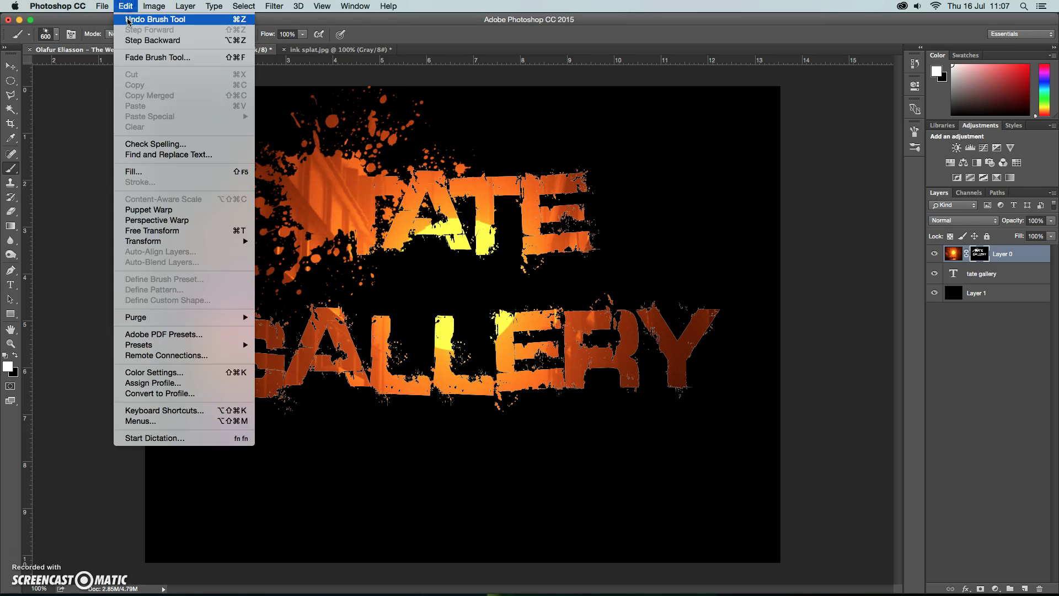
{"action": "left_click", "coordinate": [128, 20]}
{"action": "key", "text": "bracketleft"}
{"action": "key", "text": "bracketleft"}
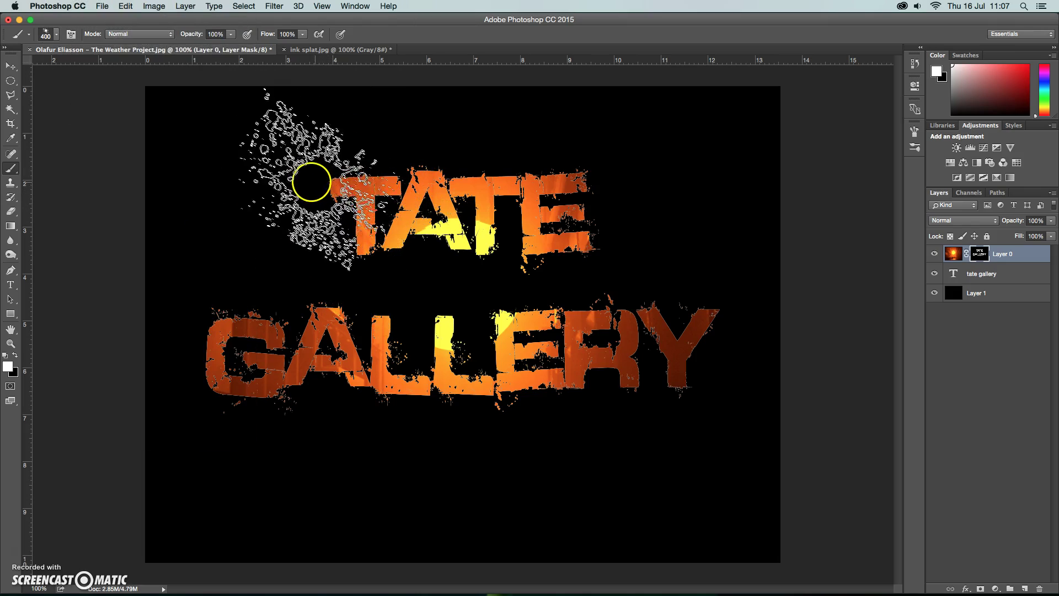
Step: Stamp splats left of TATE, below and over the right end of GALLERY, and right of TATE
{"action": "left_click", "coordinate": [307, 180]}
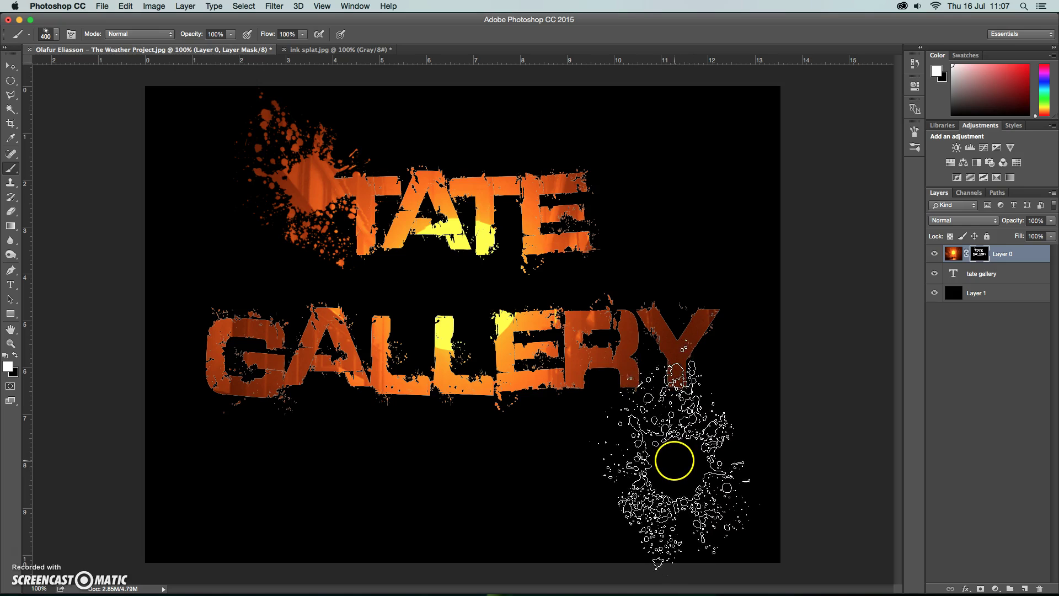
{"action": "left_click", "coordinate": [673, 465]}
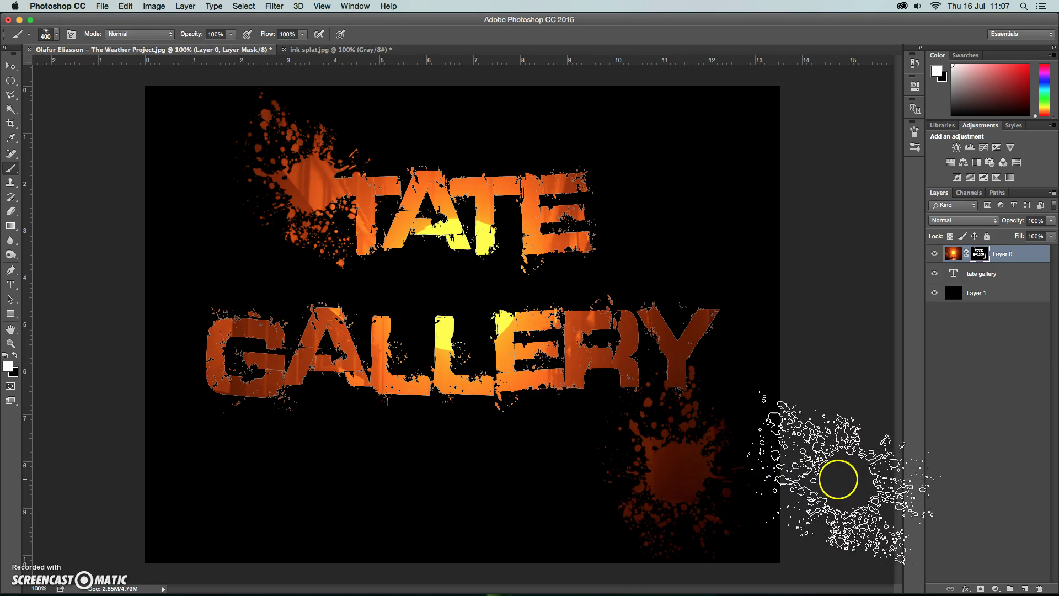
{"action": "left_click", "coordinate": [676, 308]}
{"action": "key", "text": "bracketright"}
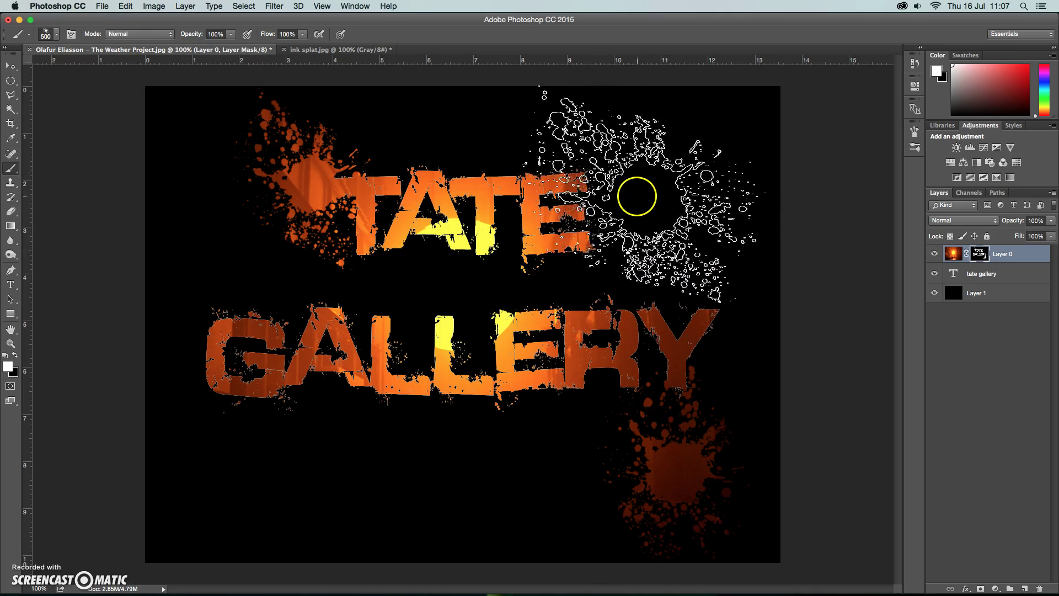
{"action": "left_click", "coordinate": [671, 196]}
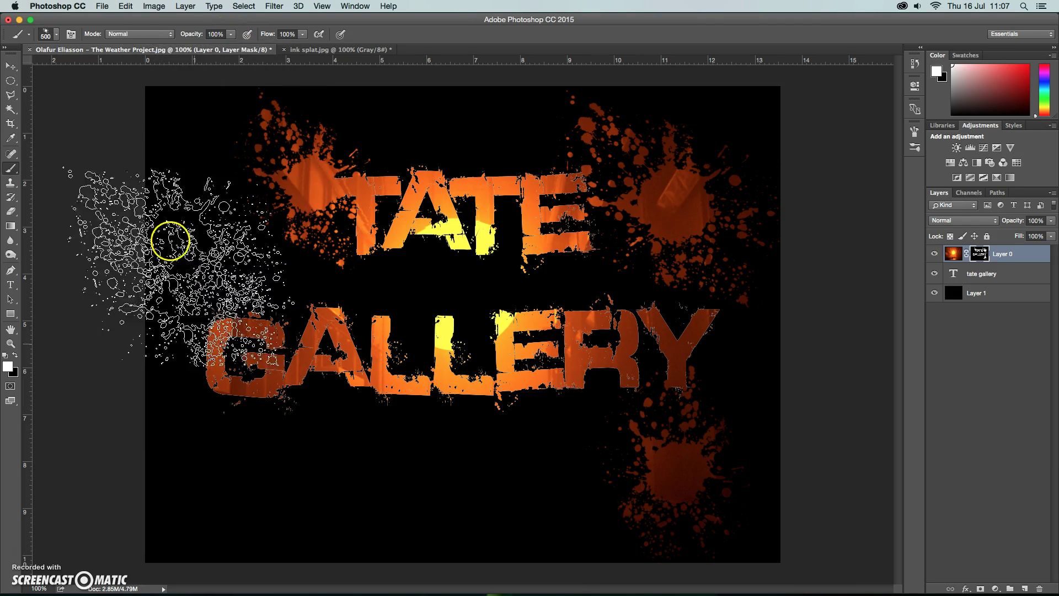
Step: Stamp smaller splats at the lower left (400 px) and below GALLERY (300 px)
{"action": "left_click", "coordinate": [58, 41]}
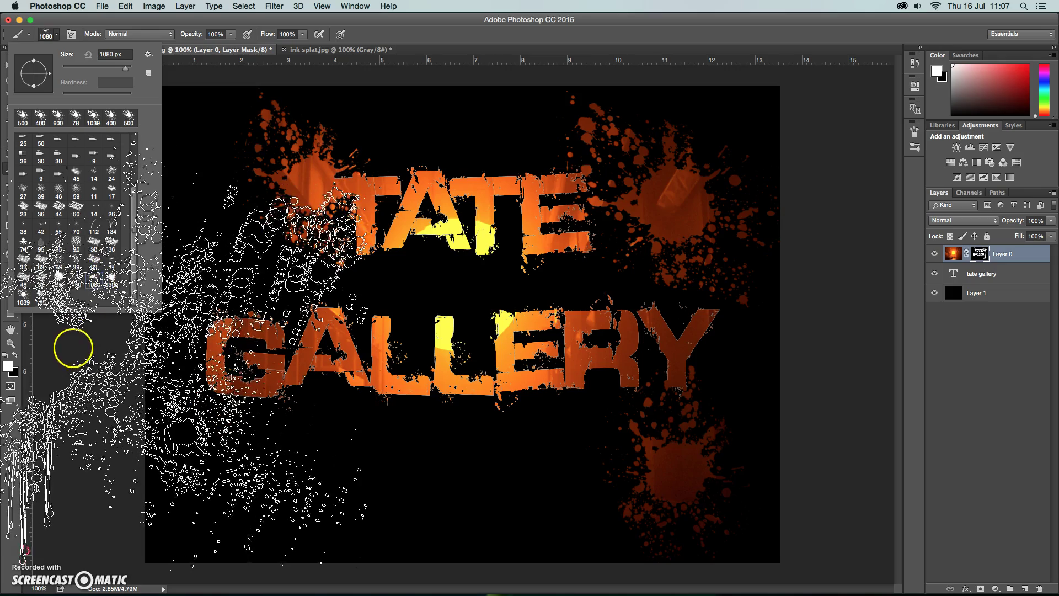
{"action": "key", "text": "bracketleft"}
{"action": "key", "text": "bracketleft"}
{"action": "key", "text": "bracketleft"}
{"action": "key", "text": "bracketleft"}
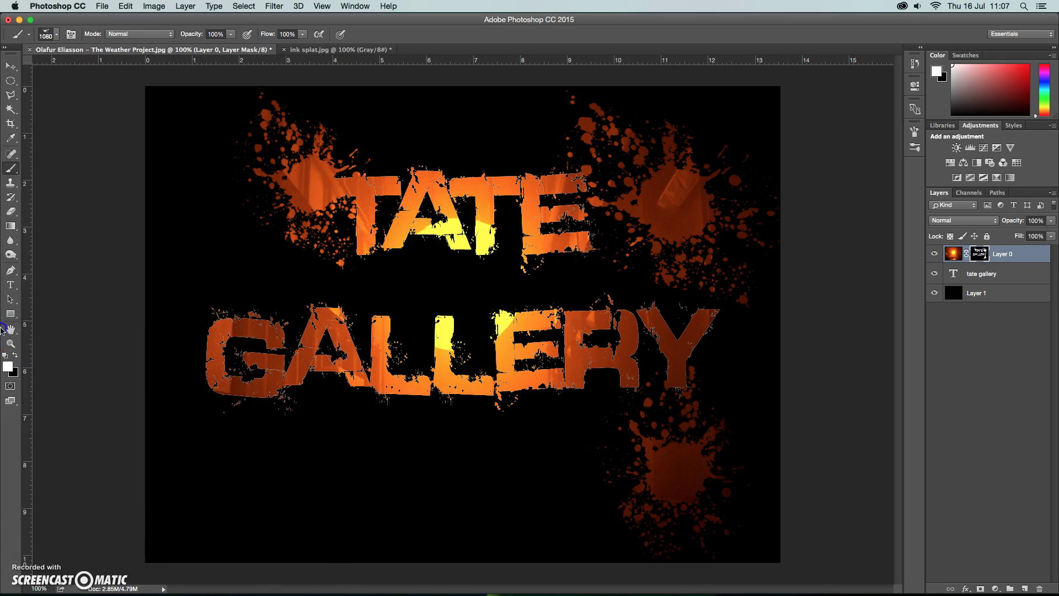
{"action": "key", "text": "bracketleft"}
{"action": "key", "text": "bracketleft"}
{"action": "key", "text": "bracketleft"}
{"action": "left_click", "coordinate": [279, 469]}
{"action": "key", "text": "bracketleft"}
{"action": "left_click", "coordinate": [457, 408]}
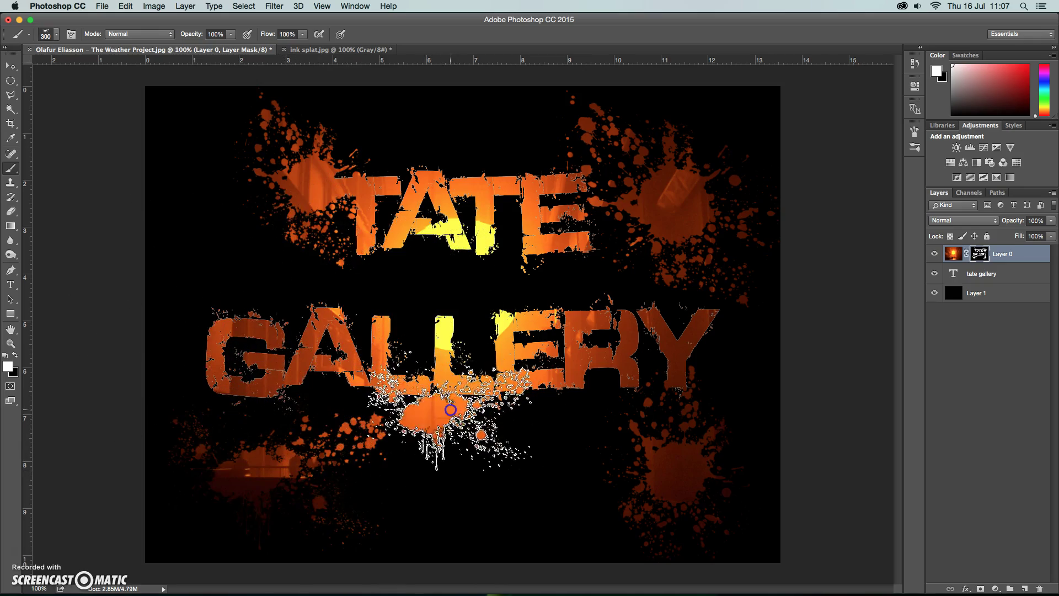
{"action": "key", "text": "bracketleft"}
{"action": "key", "text": "bracketleft"}
{"action": "key", "text": "bracketleft"}
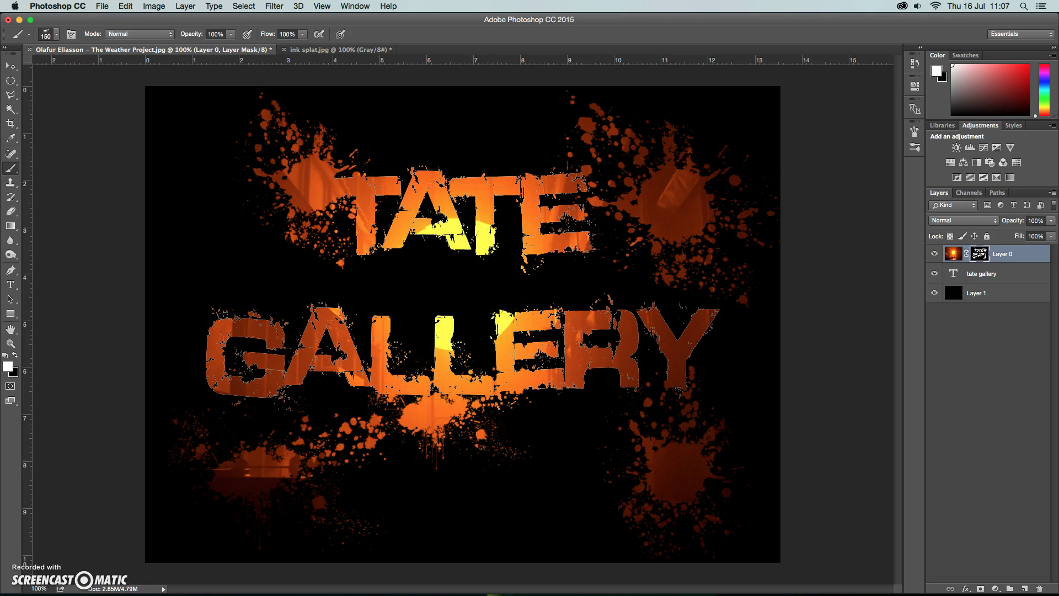
Step: Enable Shape Dynamics with 17% Size Jitter and turn on Scattering in the Brush panel
{"action": "left_click", "coordinate": [355, 6]}
{"action": "left_click", "coordinate": [358, 106]}
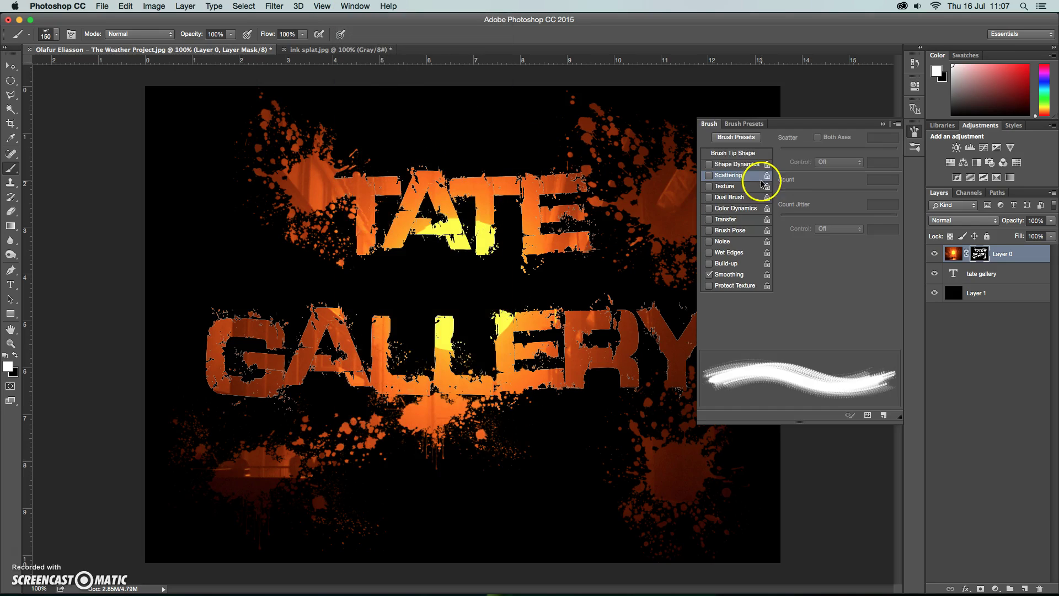
{"action": "left_click", "coordinate": [731, 165]}
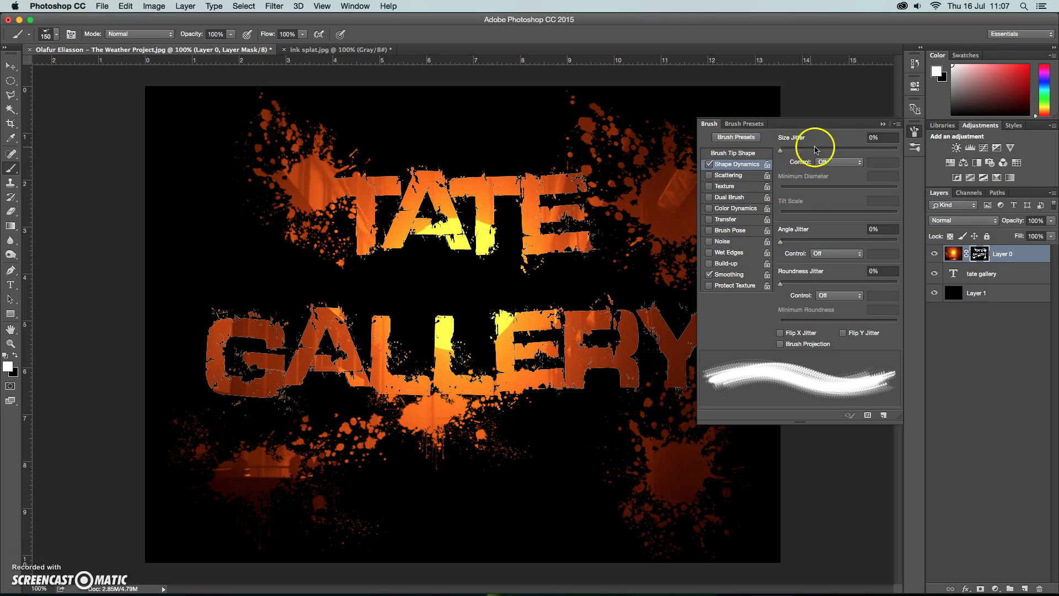
{"action": "left_click_drag", "start_coordinate": [783, 152], "coordinate": [799, 153]}
{"action": "left_click", "coordinate": [736, 175]}
Step: Paint yellow splatter between TATE and GALLERY, then mask away parts of the upper splats in black
{"action": "left_click", "coordinate": [884, 125]}
{"action": "key", "text": "bracketright"}
{"action": "key", "text": "bracketright"}
{"action": "key", "text": "bracketright"}
{"action": "key", "text": "bracketright"}
{"action": "left_click_drag", "start_coordinate": [456, 276], "coordinate": [444, 275]}
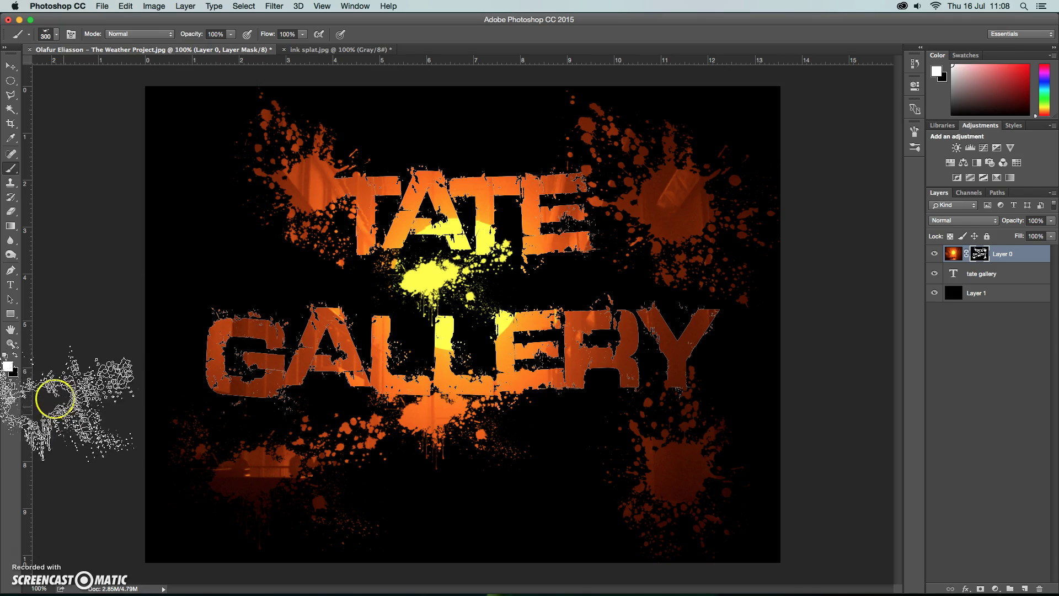
{"action": "left_click", "coordinate": [16, 357]}
{"action": "left_click_drag", "start_coordinate": [312, 185], "coordinate": [288, 146]}
{"action": "key", "text": "bracketleft"}
{"action": "key", "text": "bracketleft"}
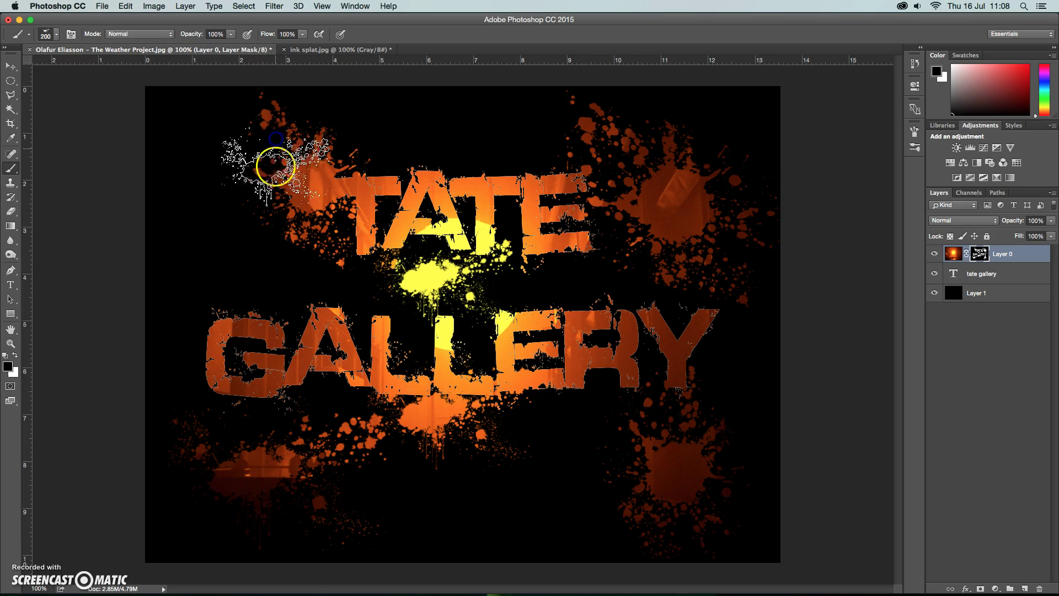
{"action": "mouse_move", "coordinate": [717, 184]}
{"action": "left_mouse_down"}
{"action": "mouse_move", "coordinate": [702, 217]}
{"action": "mouse_move", "coordinate": [684, 226]}
{"action": "left_mouse_up"}
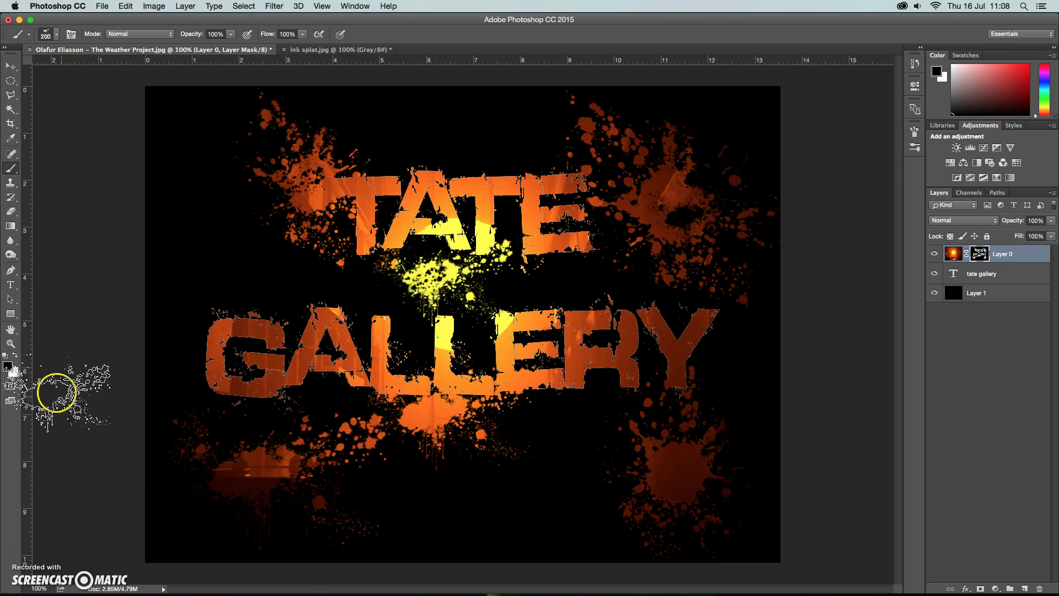
Step: Switch back to white and add 600 and 700 px splats at the left and lower left
{"action": "left_click", "coordinate": [15, 356]}
{"action": "key", "text": "bracketright"}
{"action": "key", "text": "bracketright"}
{"action": "key", "text": "bracketright"}
{"action": "key", "text": "bracketright"}
{"action": "key", "text": "bracketright"}
{"action": "left_click", "coordinate": [214, 243]}
{"action": "key", "text": "bracketright"}
{"action": "left_click", "coordinate": [190, 563]}
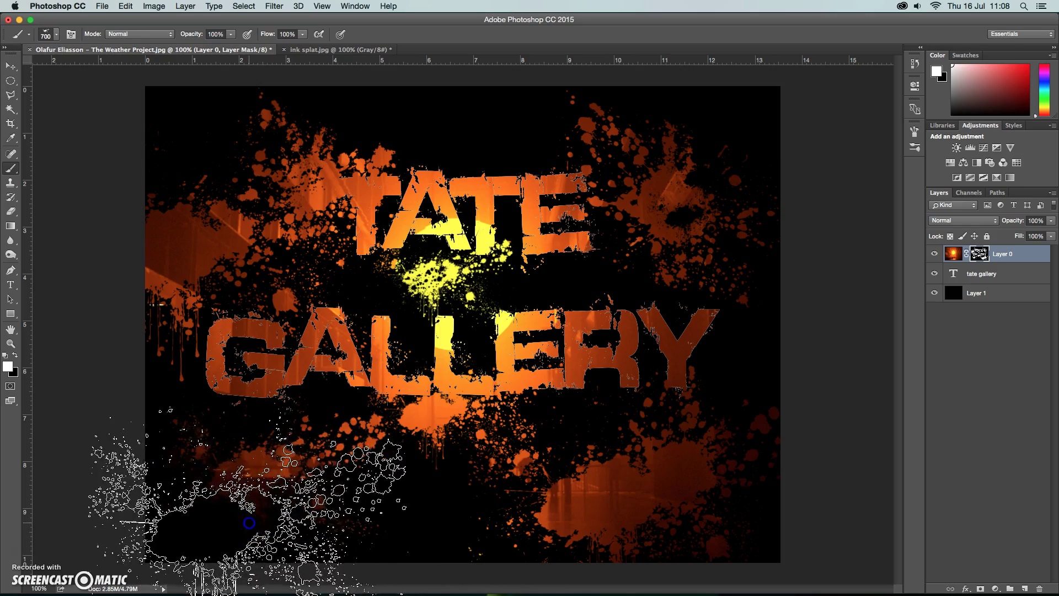
{"action": "left_click", "coordinate": [10, 66]}
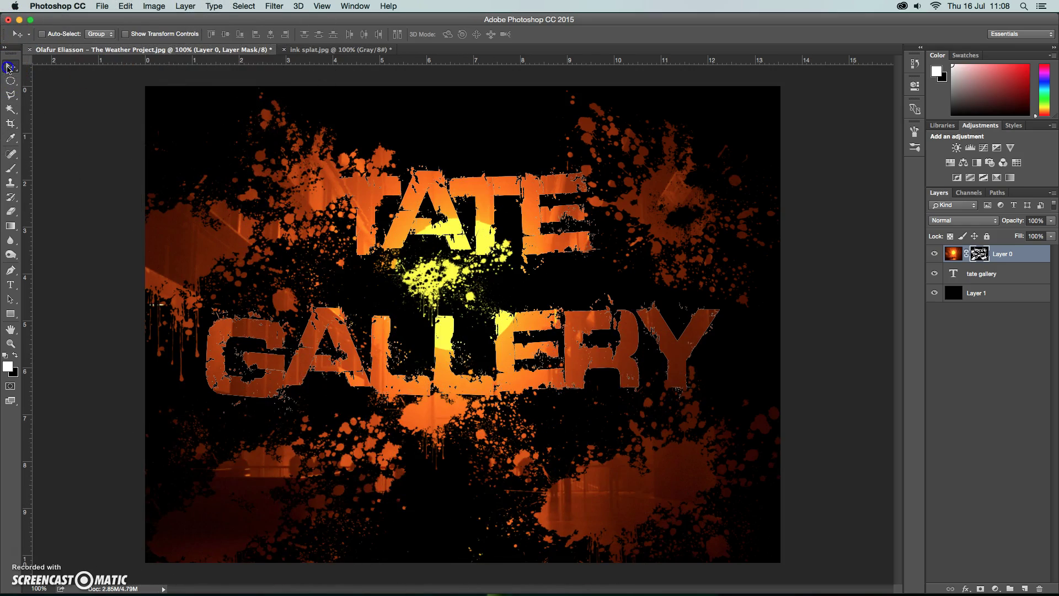